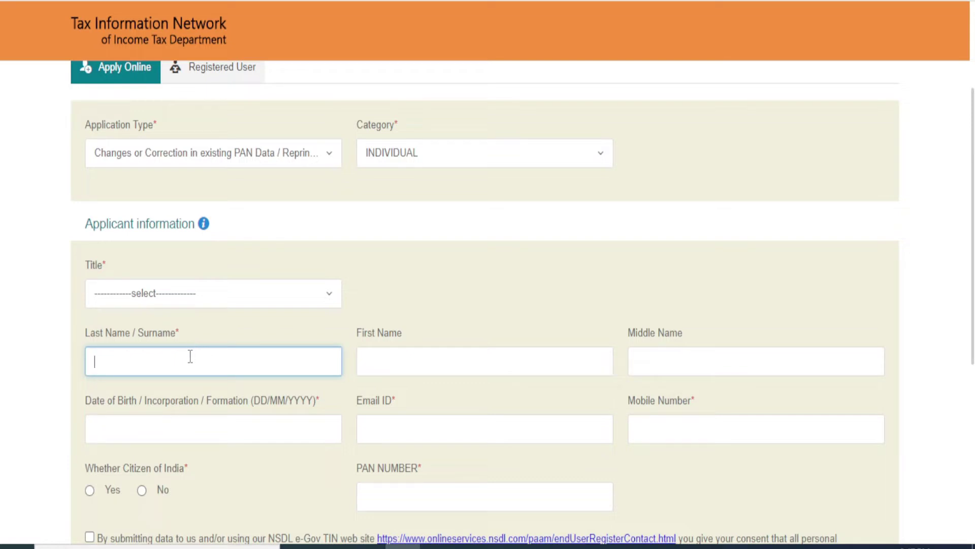
# - Submit the applicant information form with its captcha code and continue from the registration page to the PAN application form
pyautogui.scroll(-3, 191, 356)
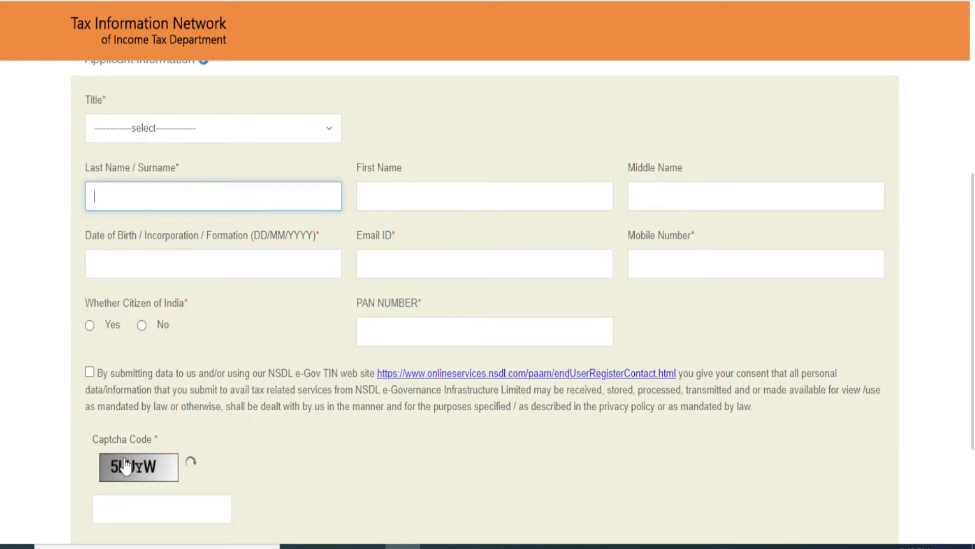
pyautogui.scroll(-2, 129, 458)
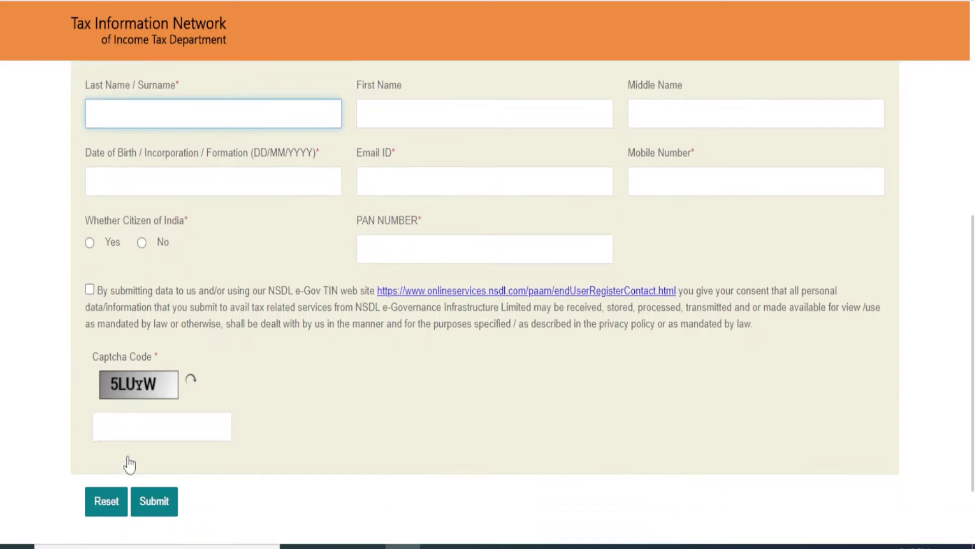
pyautogui.click(178, 428)
pyautogui.click(154, 501)
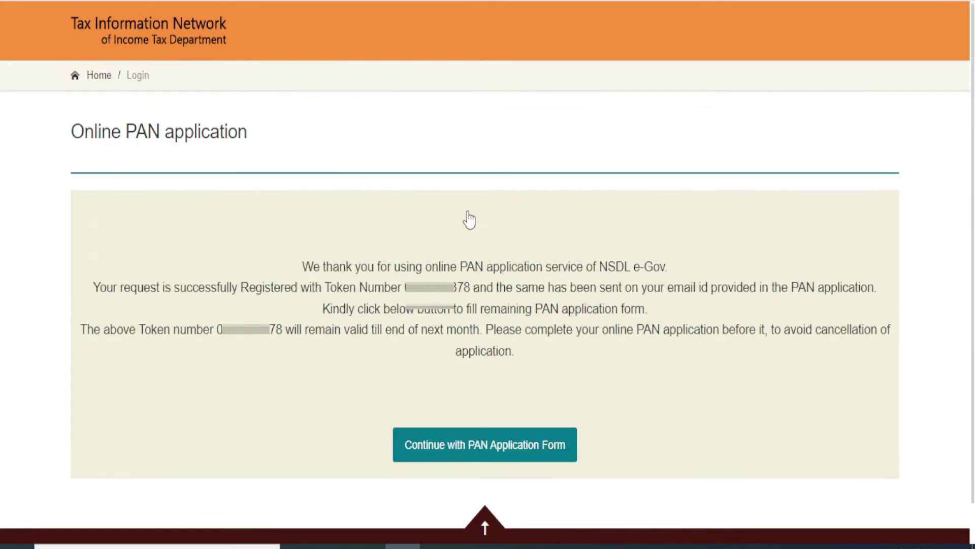
pyautogui.moveTo(403, 288); pyautogui.dragTo(473, 301)
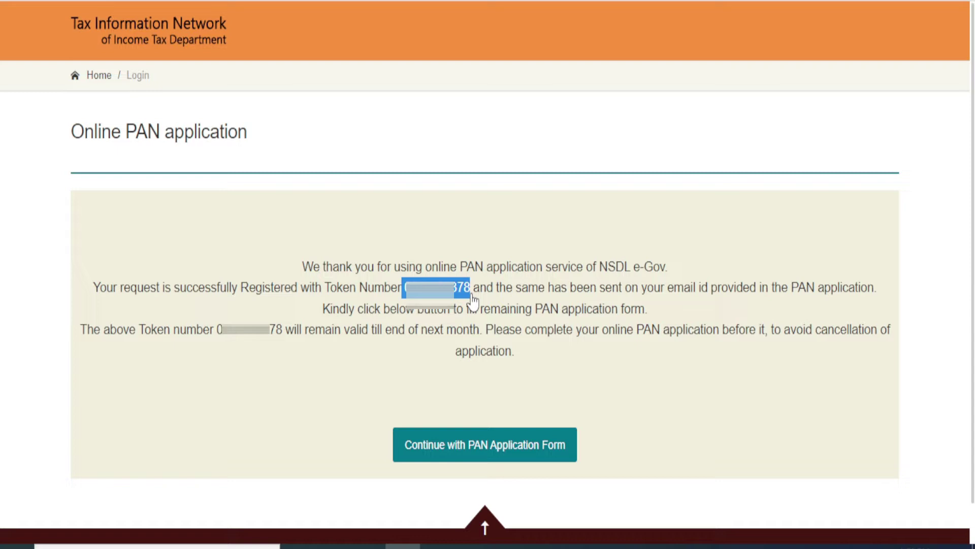
pyautogui.click(515, 453)
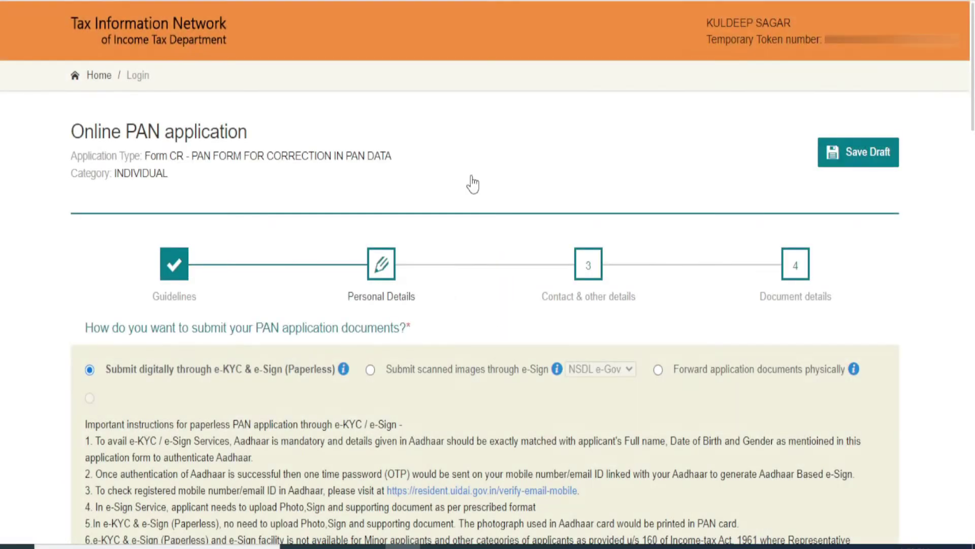
# - Choose submission of scanned images through e-Sign for the application documents and review the physical PAN card option
pyautogui.scroll(-2, 465, 187)
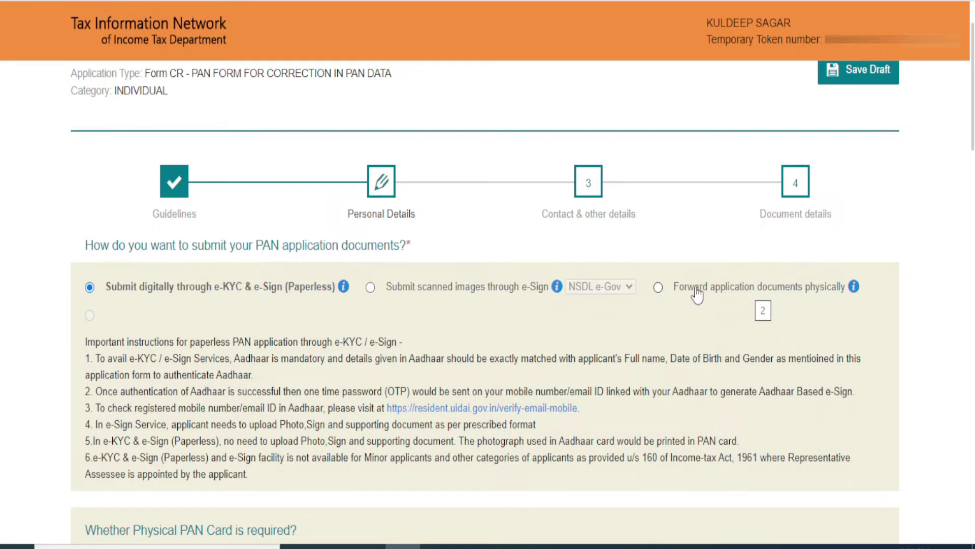
pyautogui.scroll(-3, 660, 285)
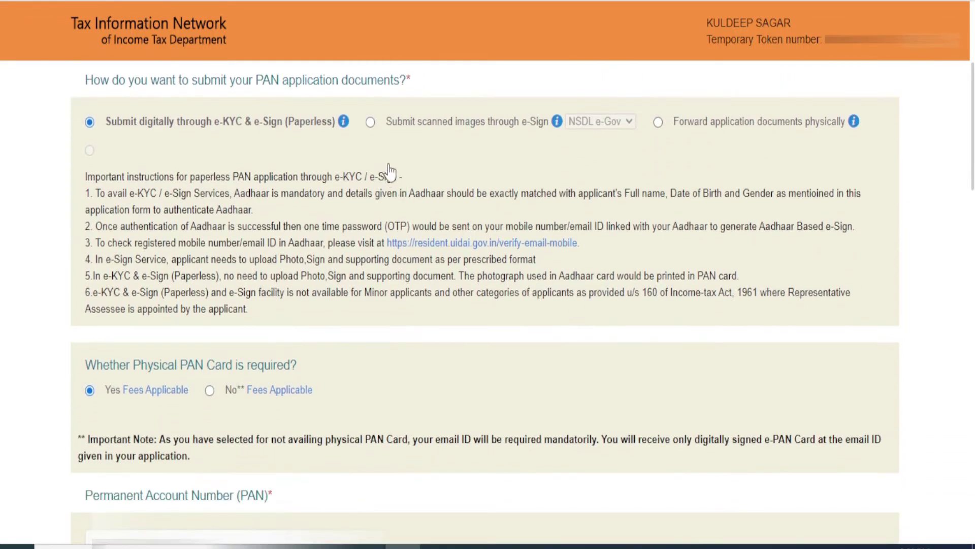
pyautogui.click(370, 122)
pyautogui.scroll(-2, 371, 265)
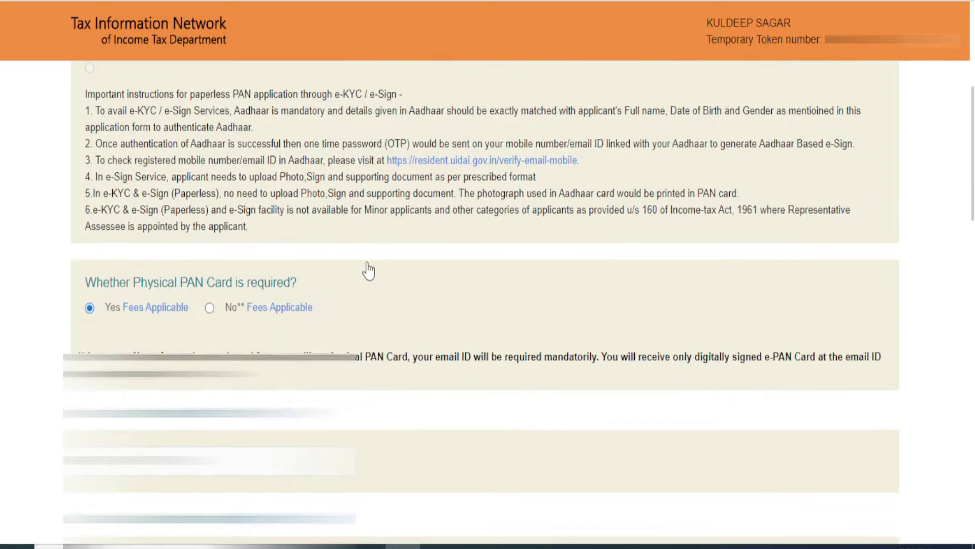
pyautogui.scroll(-2, 394, 253)
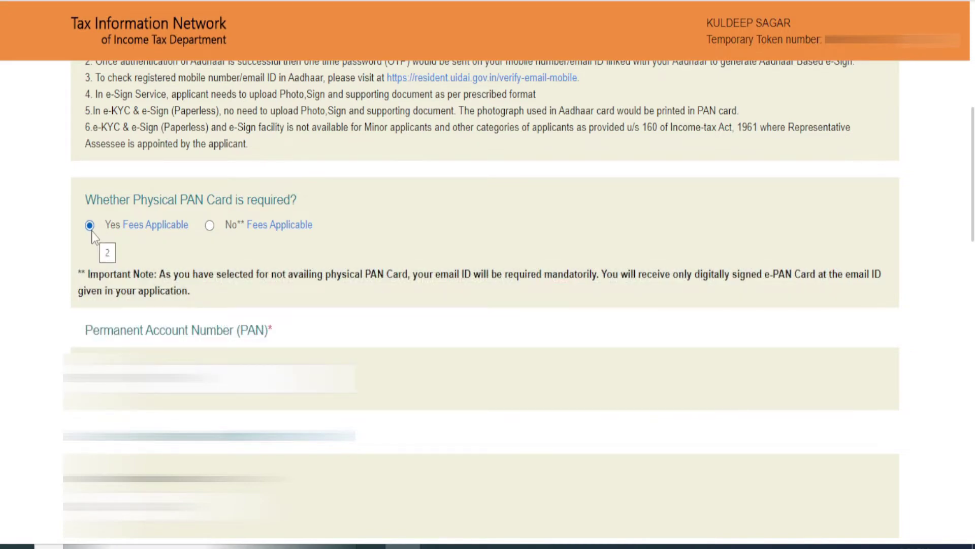
pyautogui.moveTo(279, 237)
# - Tick Aadhaar Number and activate the last-four-digits field and the Name As Per Aadhaar field
pyautogui.scroll(-3, 486, 300)
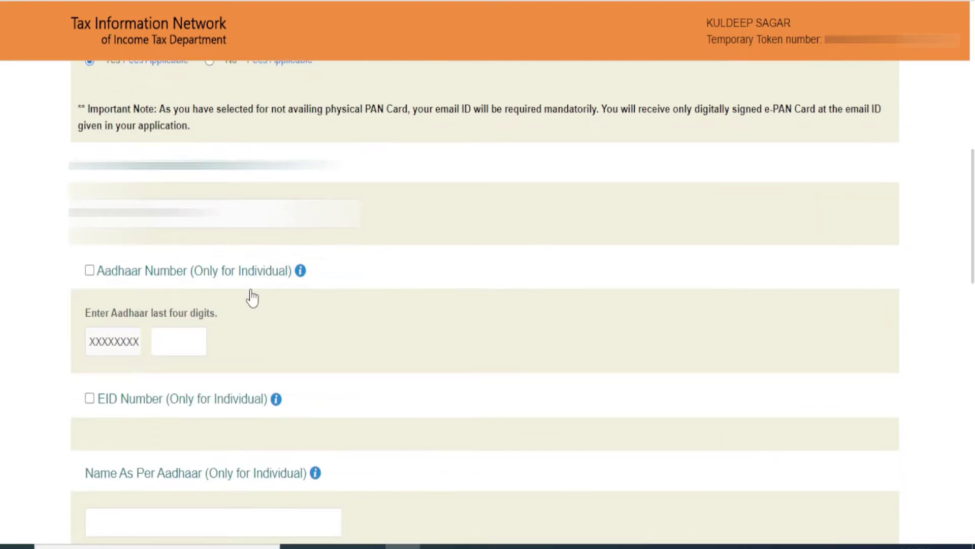
pyautogui.click(90, 271)
pyautogui.click(179, 340)
pyautogui.scroll(-3, 183, 341)
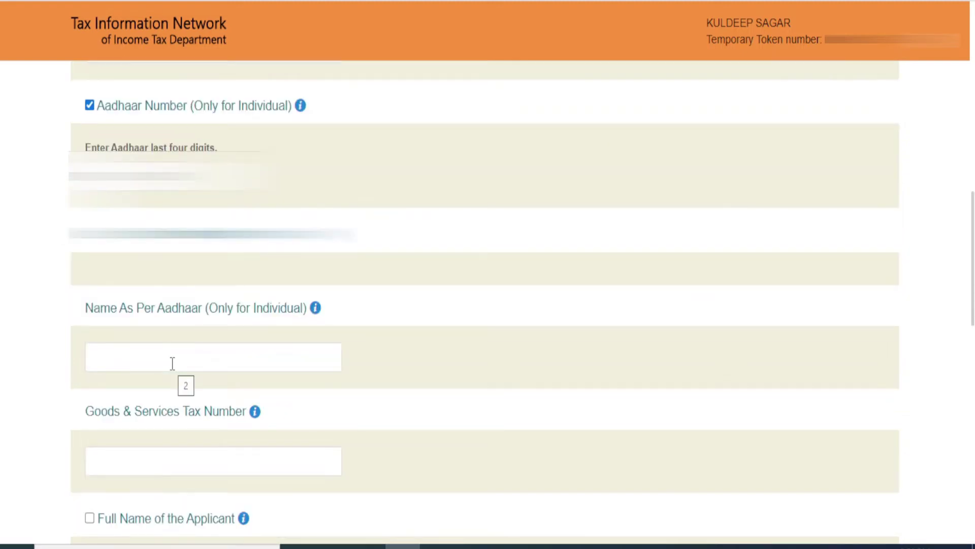
pyautogui.click(173, 363)
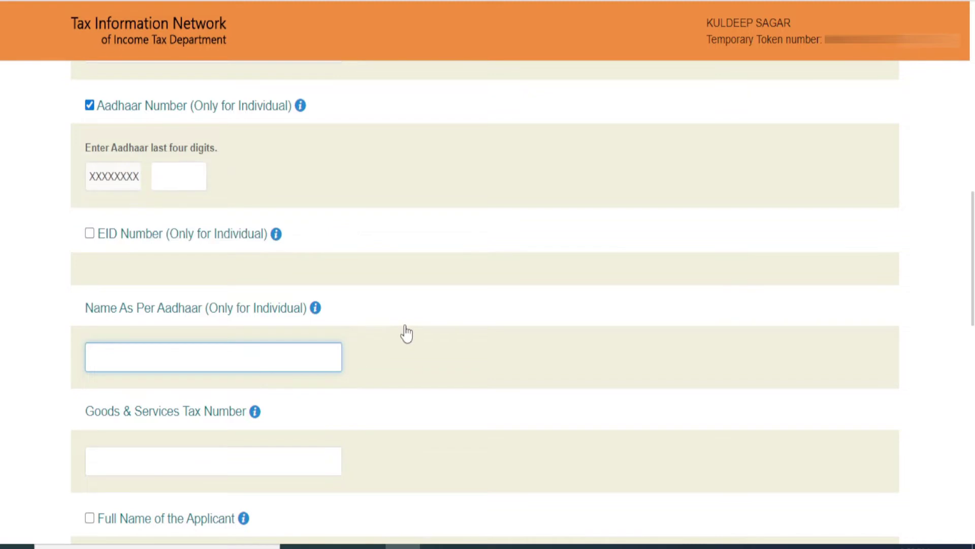
# - Mark Full Name of the Applicant for correction
pyautogui.scroll(-2, 242, 355)
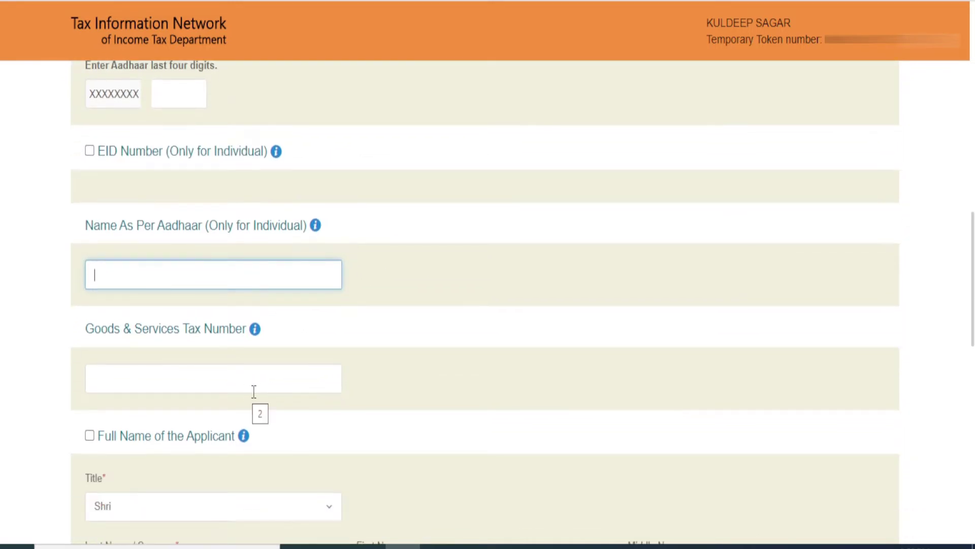
pyautogui.scroll(-4, 249, 389)
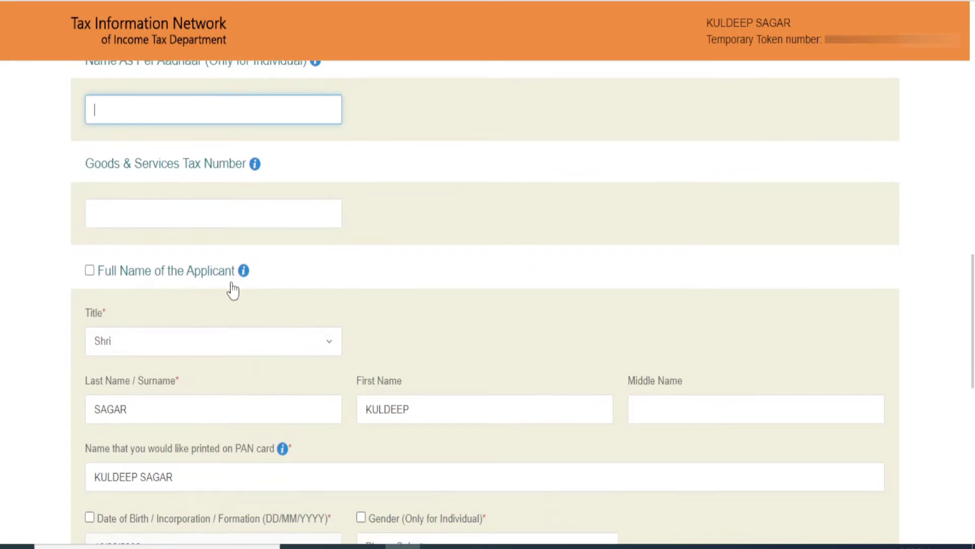
pyautogui.click(90, 271)
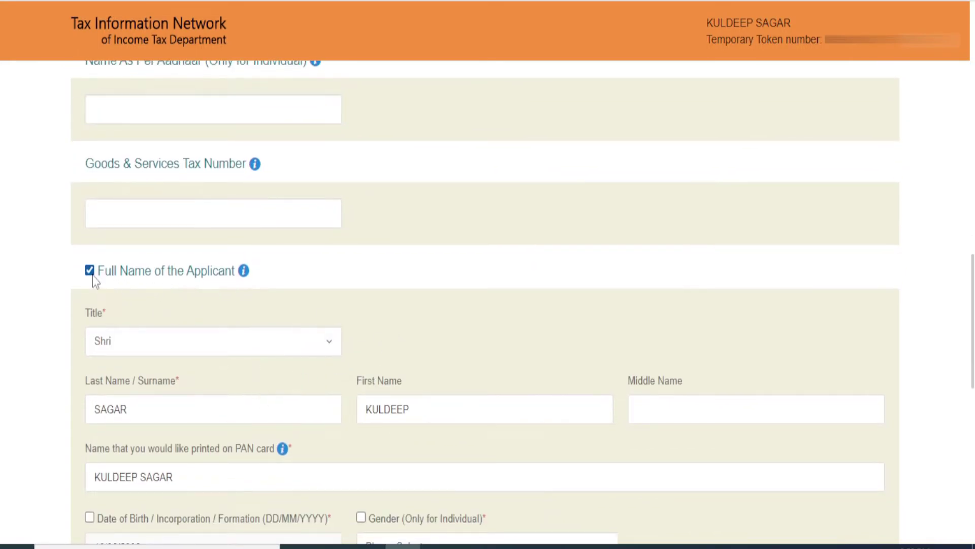
pyautogui.scroll(-2, 315, 401)
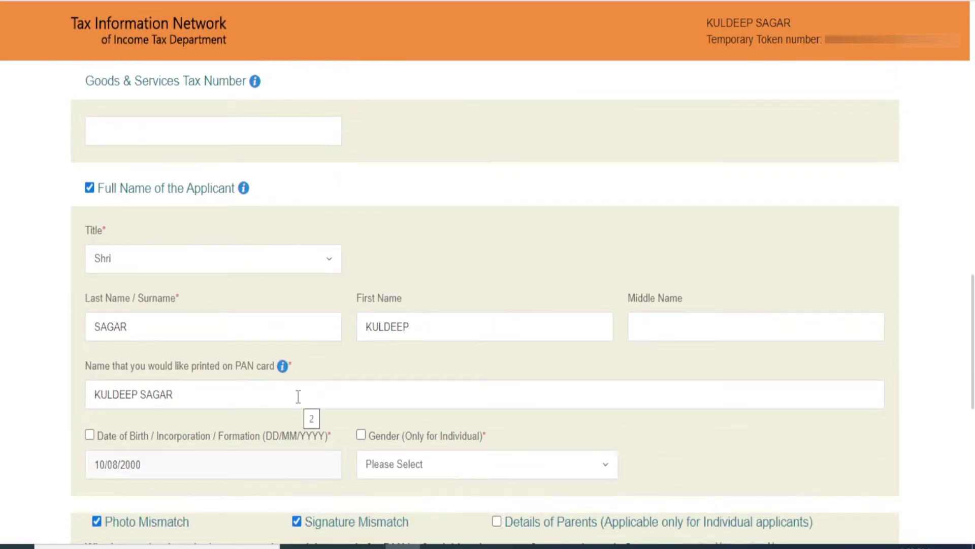
pyautogui.scroll(-2, 298, 397)
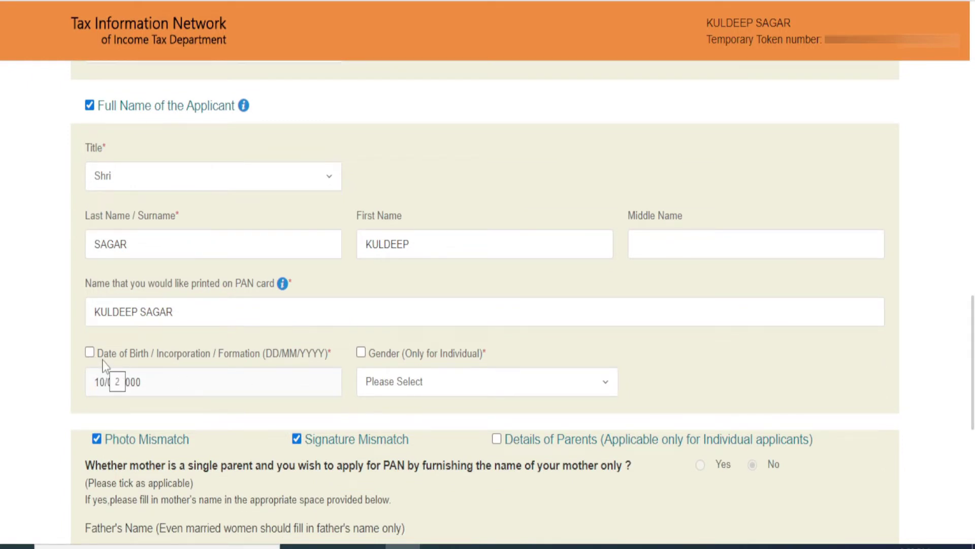
pyautogui.click(362, 352)
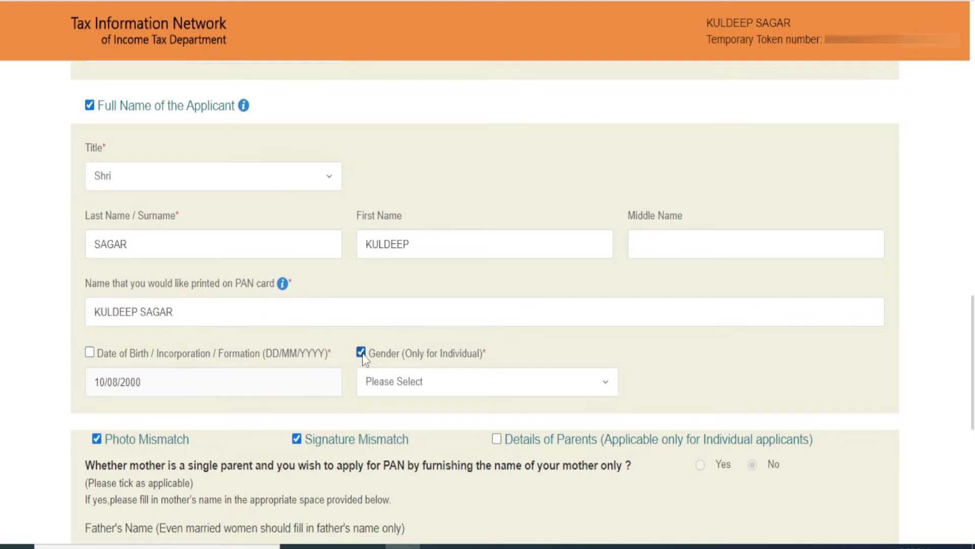
pyautogui.click(430, 391)
pyautogui.click(537, 364)
pyautogui.click(363, 354)
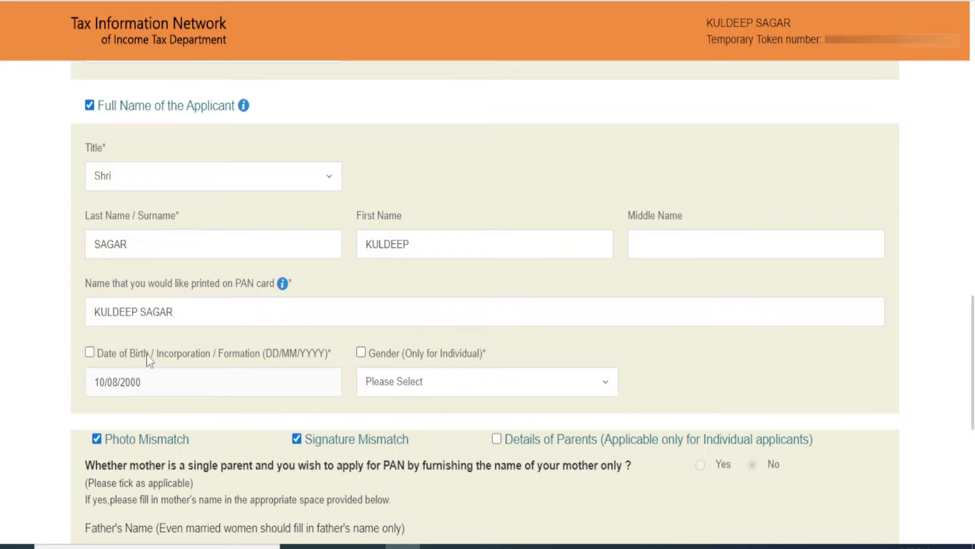
pyautogui.click(90, 352)
pyautogui.click(90, 353)
# - Examine the photo, signature and parent details correction options, including the father's last name and first name fields
pyautogui.scroll(-2, 403, 389)
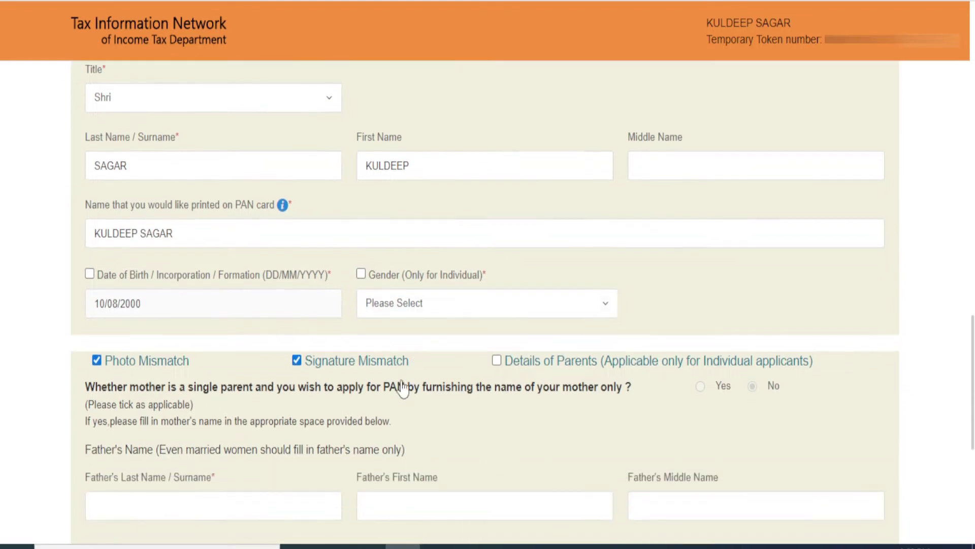
pyautogui.scroll(-3, 381, 387)
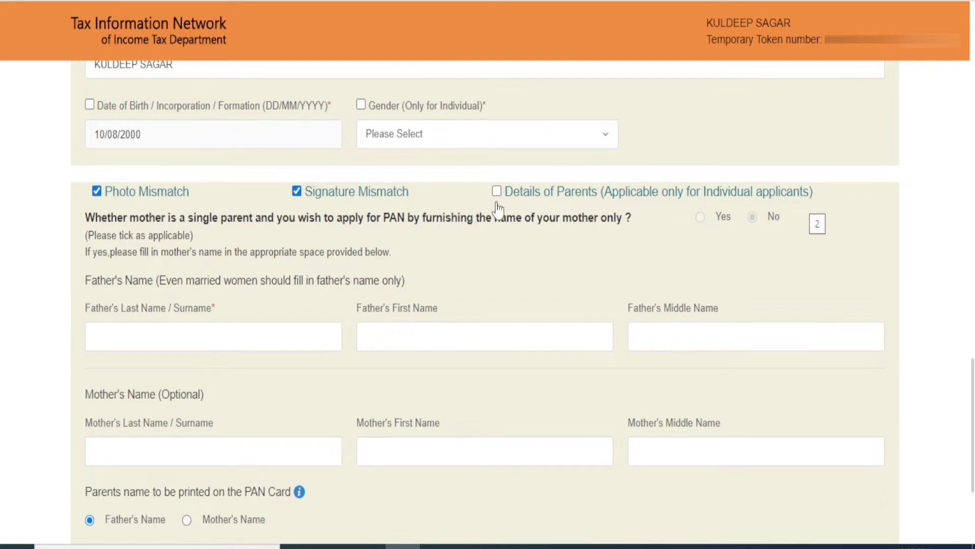
pyautogui.click(250, 331)
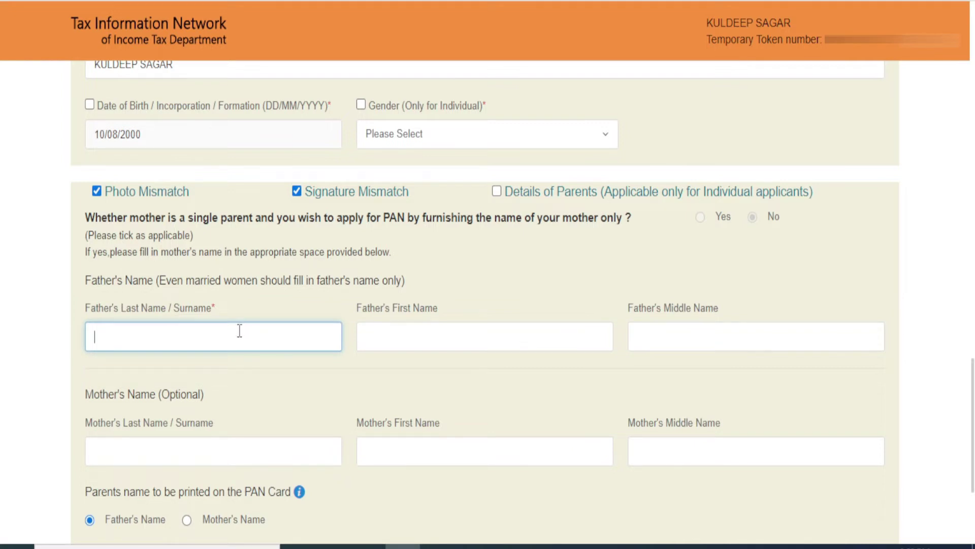
pyautogui.click(406, 337)
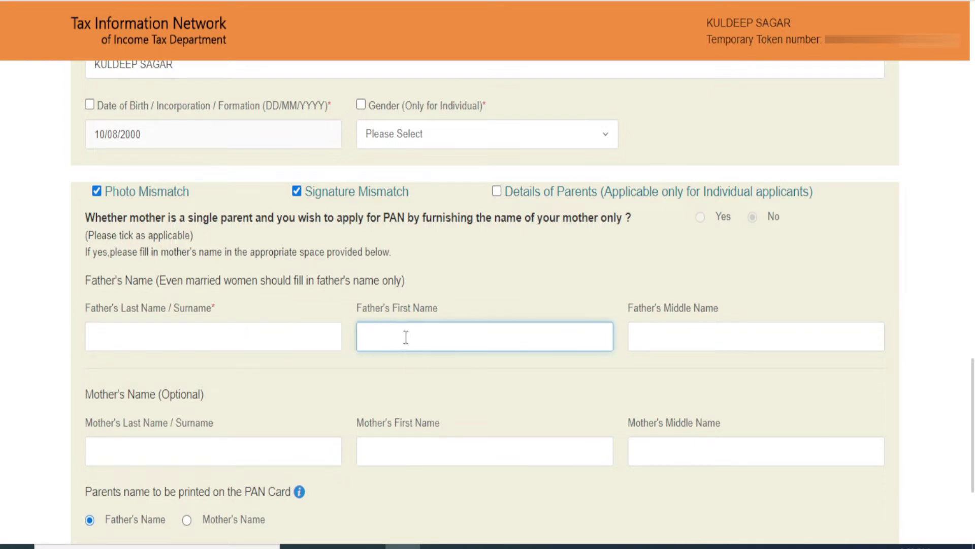
# - Choose Father's Name as the parent's name printed on the PAN card and proceed to the contact and other details
pyautogui.scroll(-3, 405, 336)
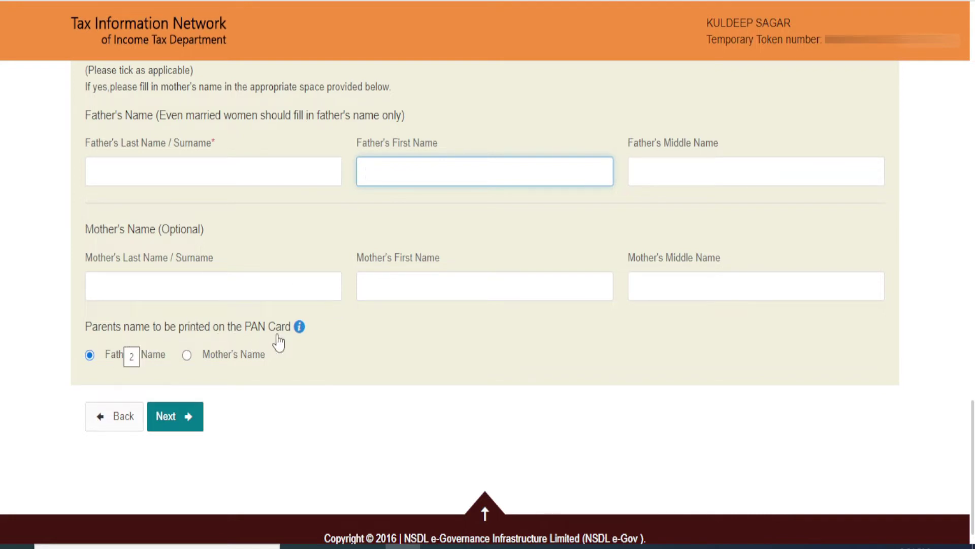
pyautogui.click(187, 354)
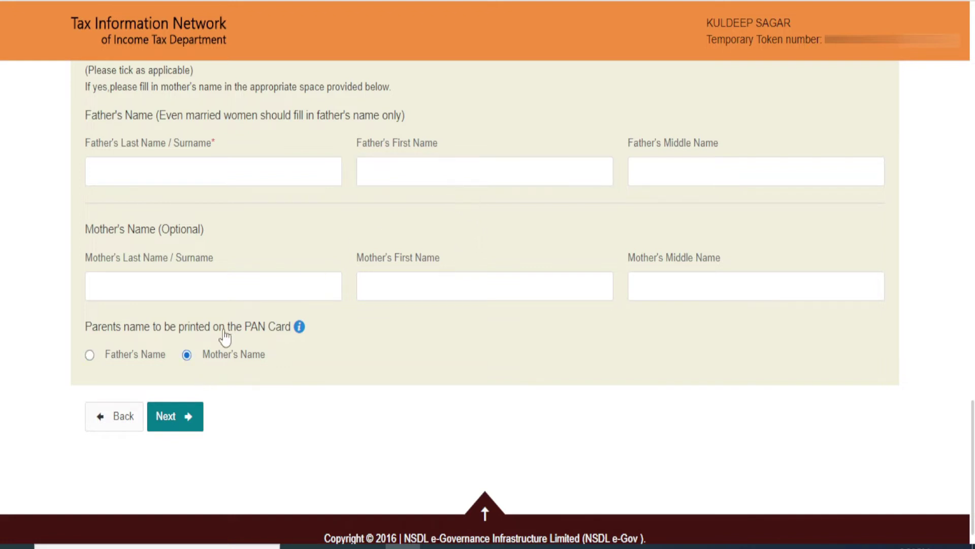
pyautogui.click(91, 355)
pyautogui.click(180, 424)
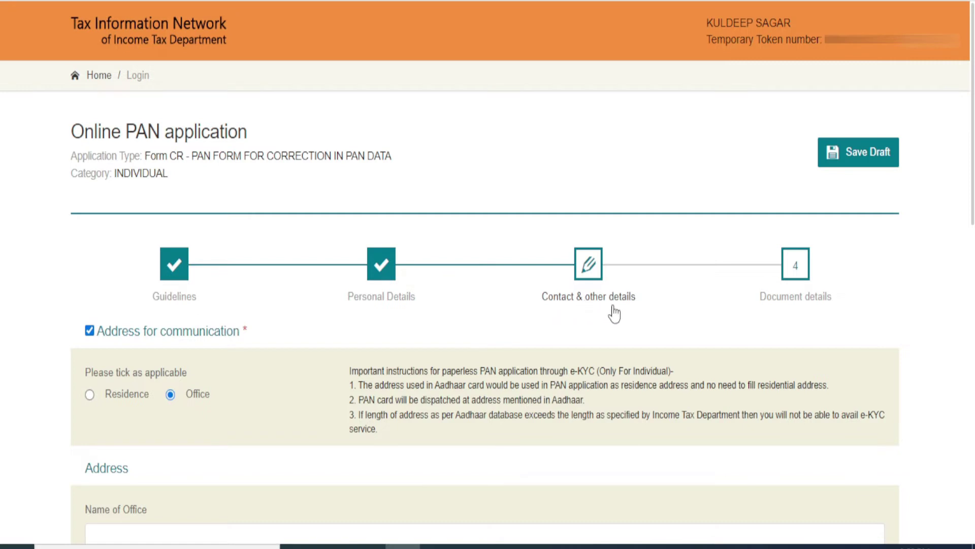
# - Select Office as the address for communication
pyautogui.scroll(-1, 417, 277)
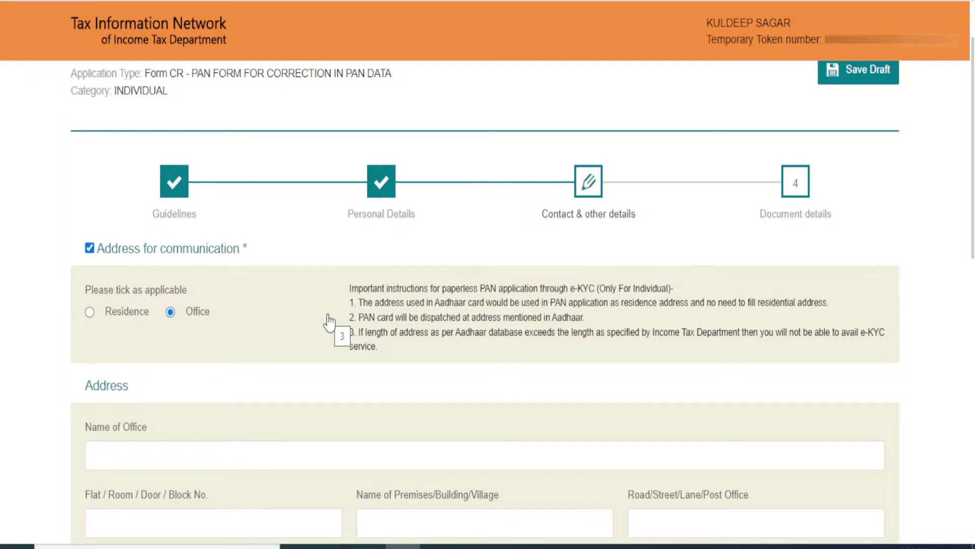
pyautogui.scroll(-2, 327, 321)
pyautogui.click(200, 231)
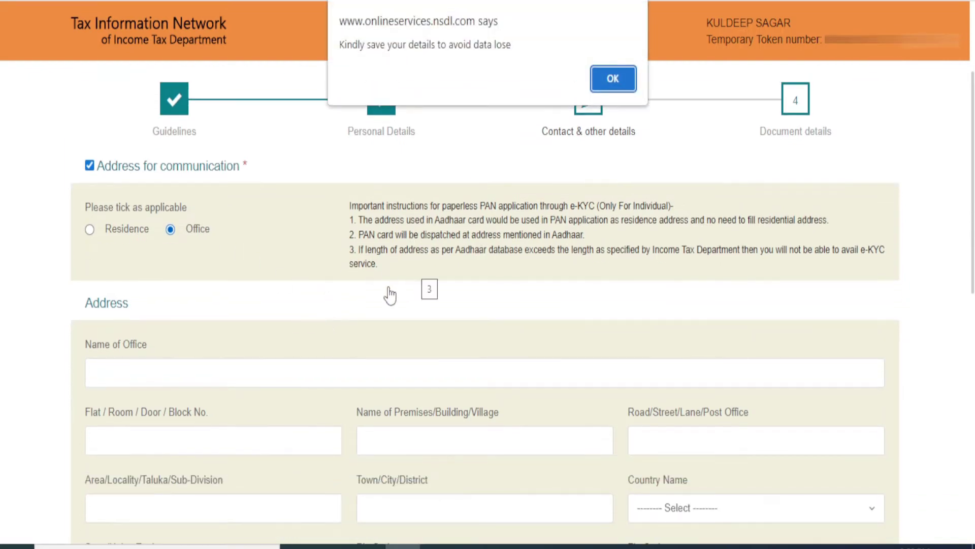
# - Dismiss the reminder to save the details and try to save the application as a draft
pyautogui.click(613, 78)
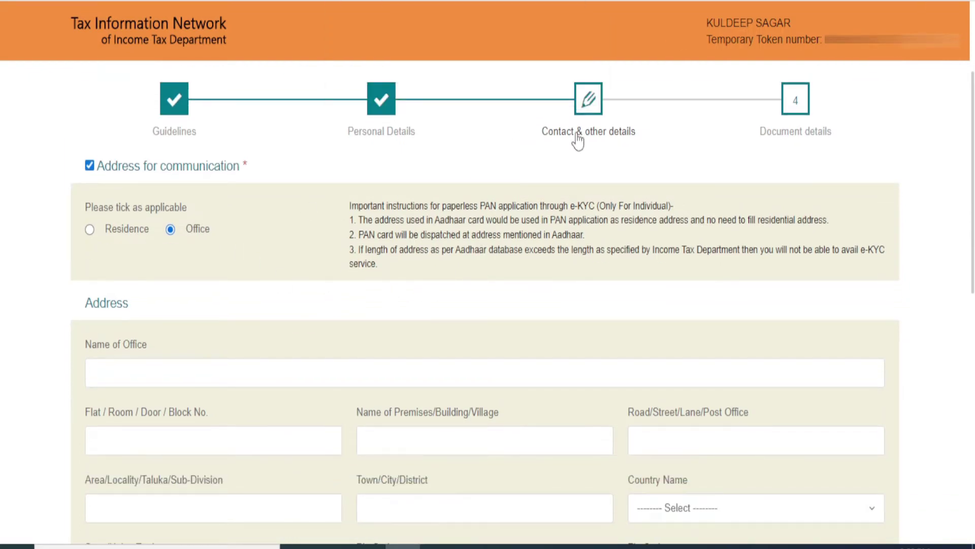
pyautogui.scroll(3, 833, 168)
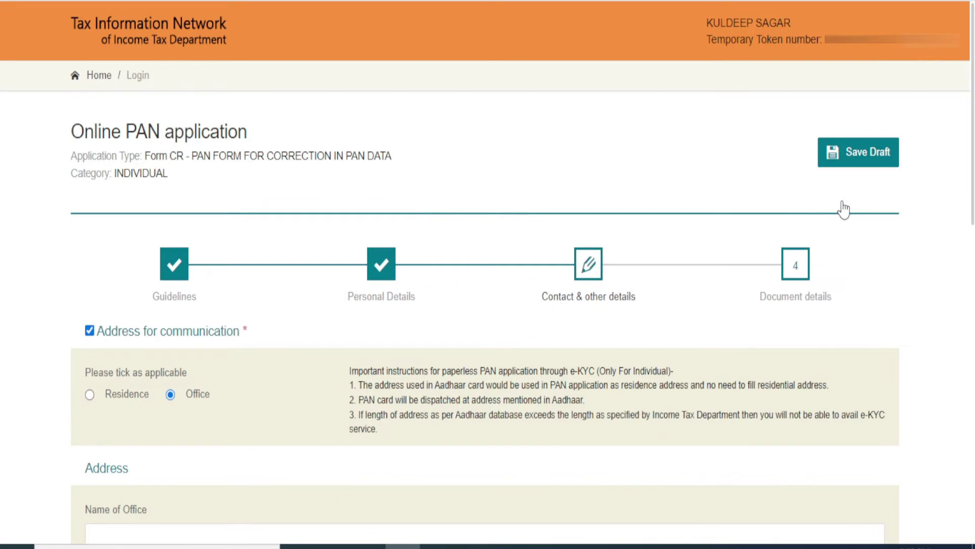
pyautogui.click(860, 161)
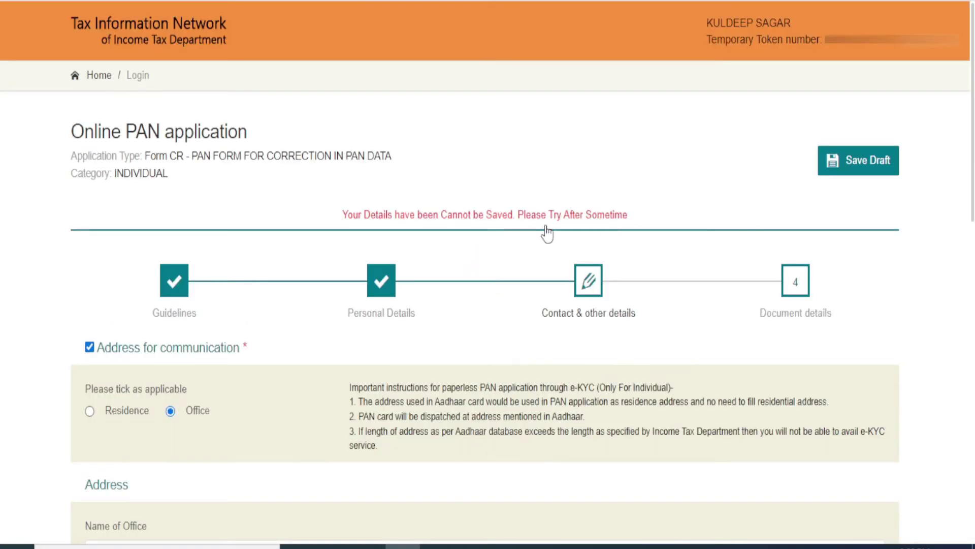
# - Tick and clear the option to update the other address, and proceed to the document details
pyautogui.scroll(-3, 397, 284)
pyautogui.scroll(-8, 398, 284)
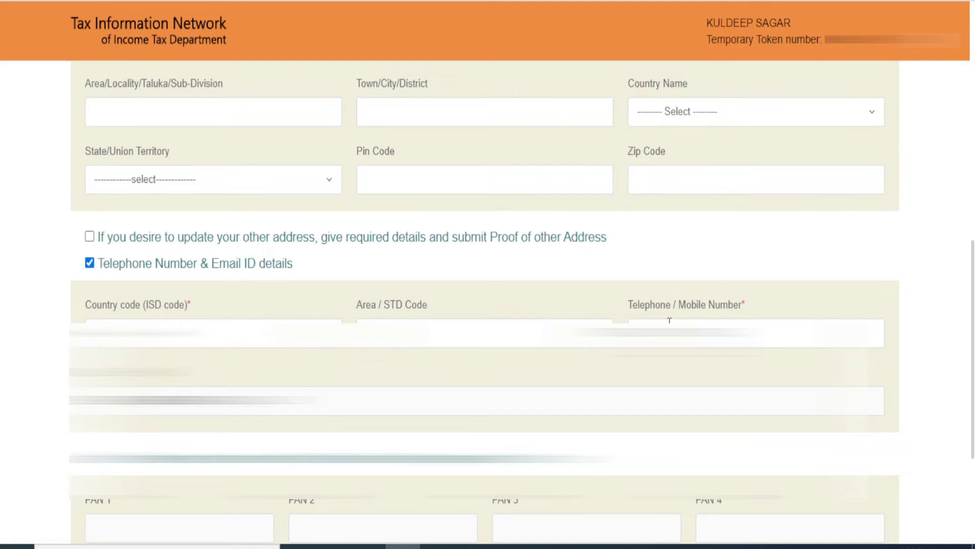
pyautogui.click(90, 236)
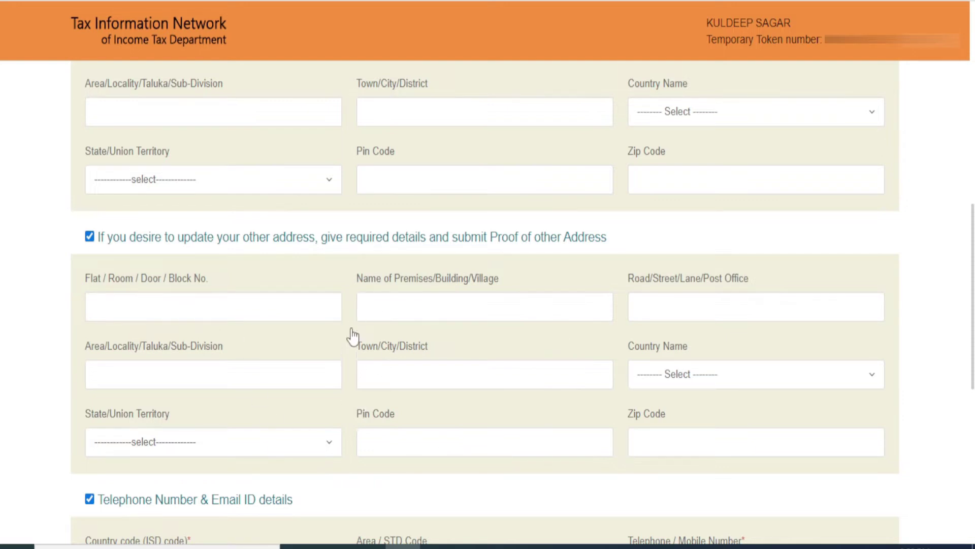
pyautogui.click(90, 237)
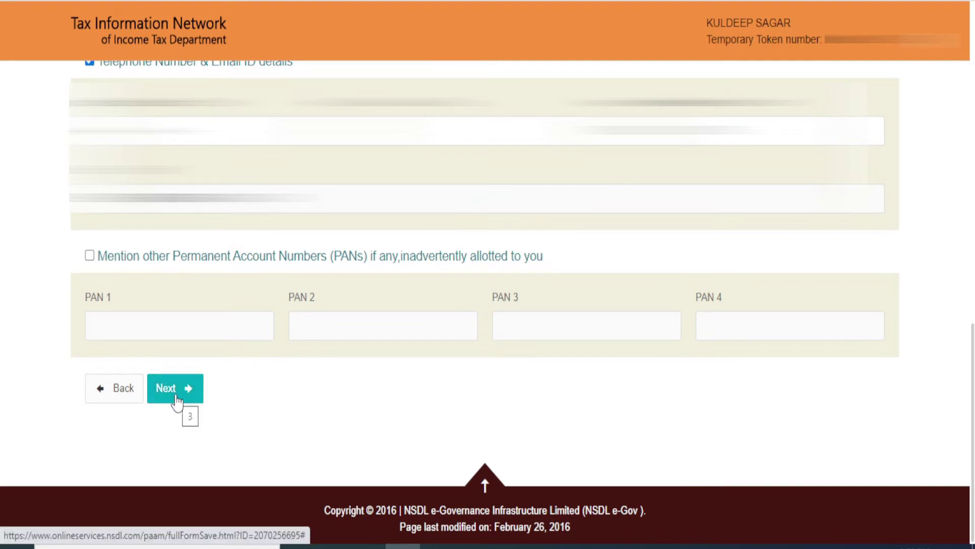
pyautogui.click(176, 401)
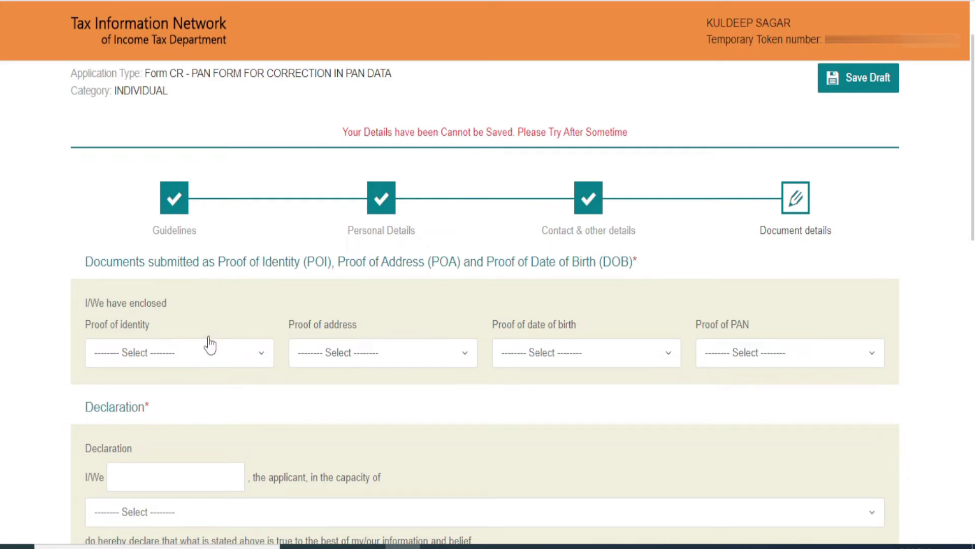
# - Select the AADHAAR Card as both the proof of identity and the proof of address
pyautogui.click(223, 365)
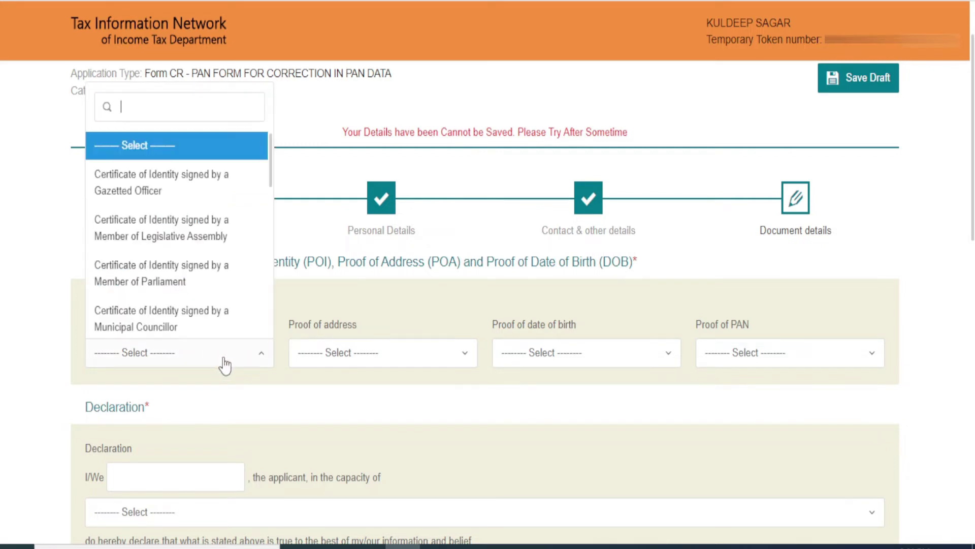
pyautogui.write('AA')
pyautogui.click(159, 304)
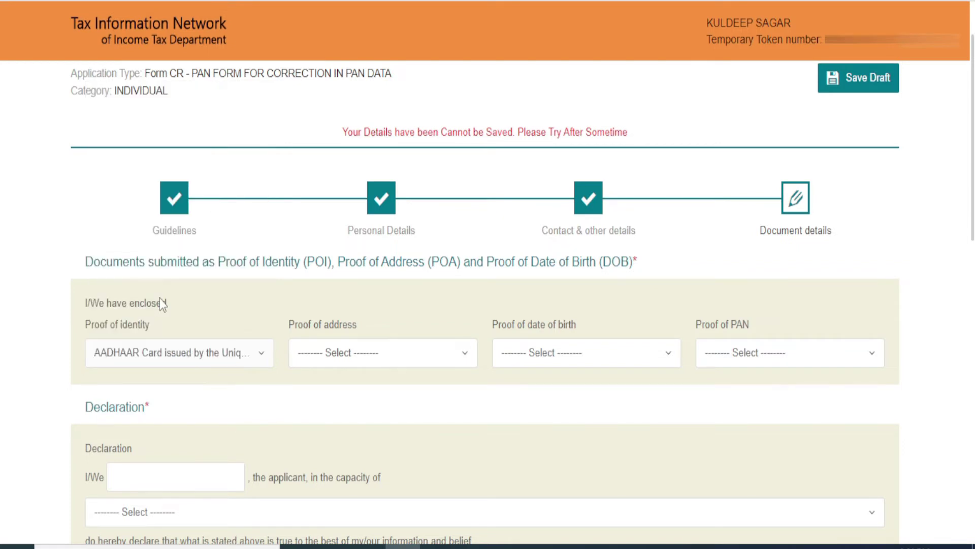
pyautogui.click(451, 364)
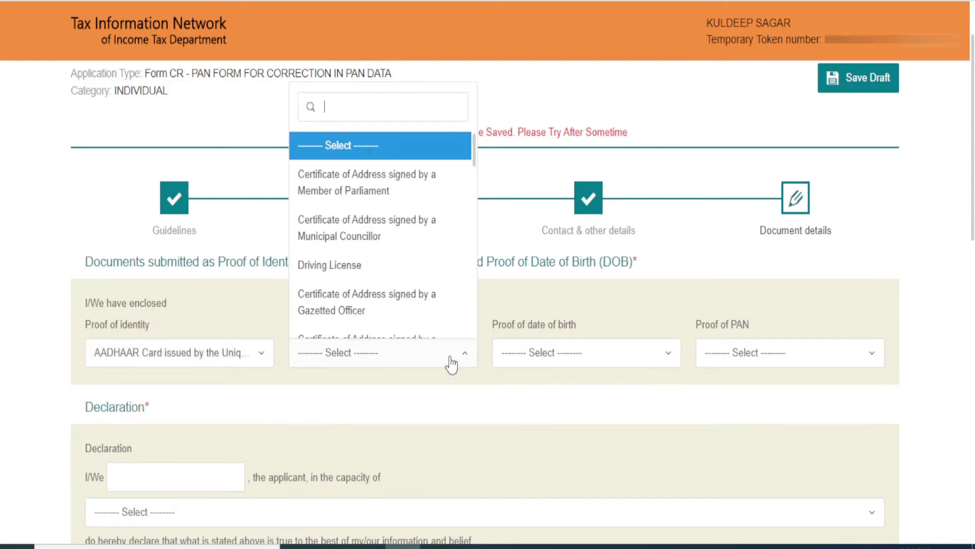
pyautogui.write('AA')
pyautogui.press('Return')
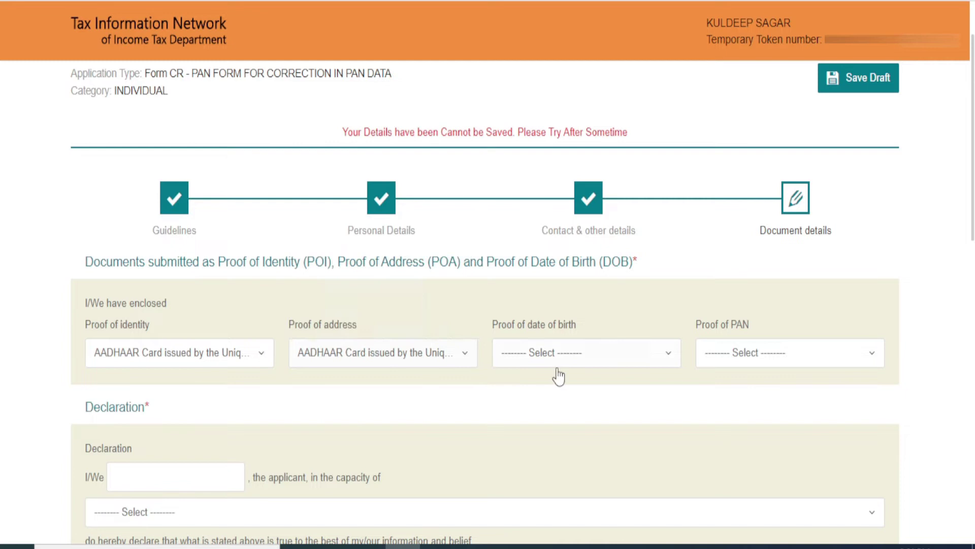
# - Select the AADHAAR Card as proof of date of birth and Copy of Pan Card as proof of PAN
pyautogui.click(608, 358)
pyautogui.write('AA')
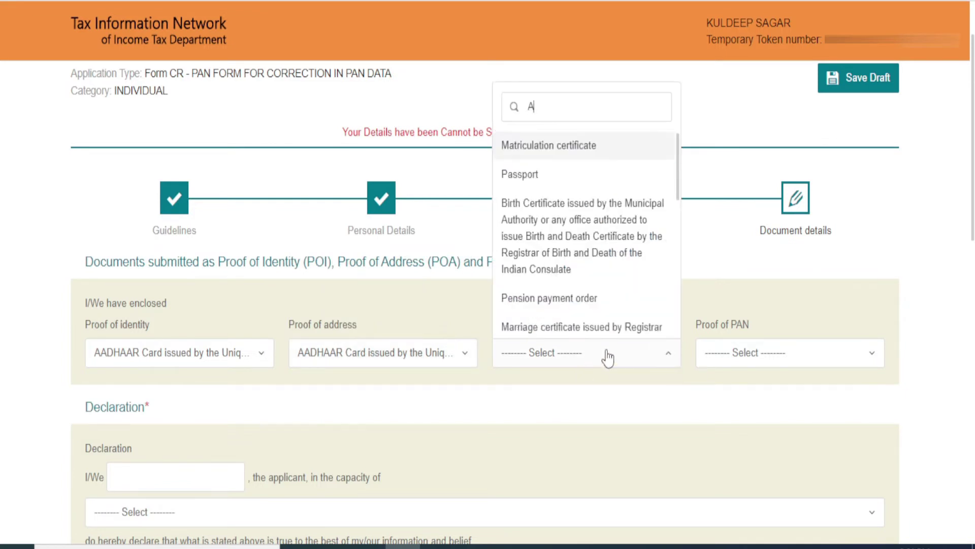
pyautogui.click(605, 320)
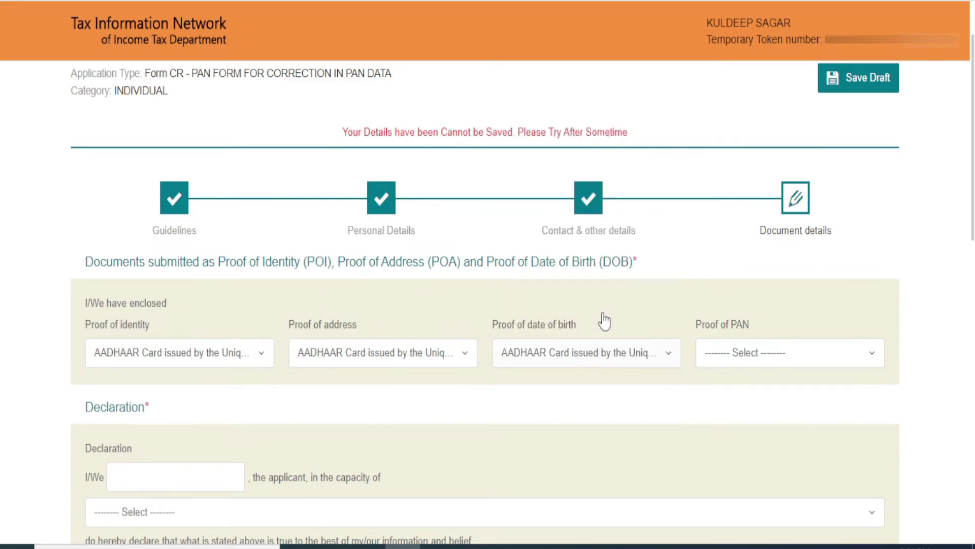
pyautogui.click(796, 357)
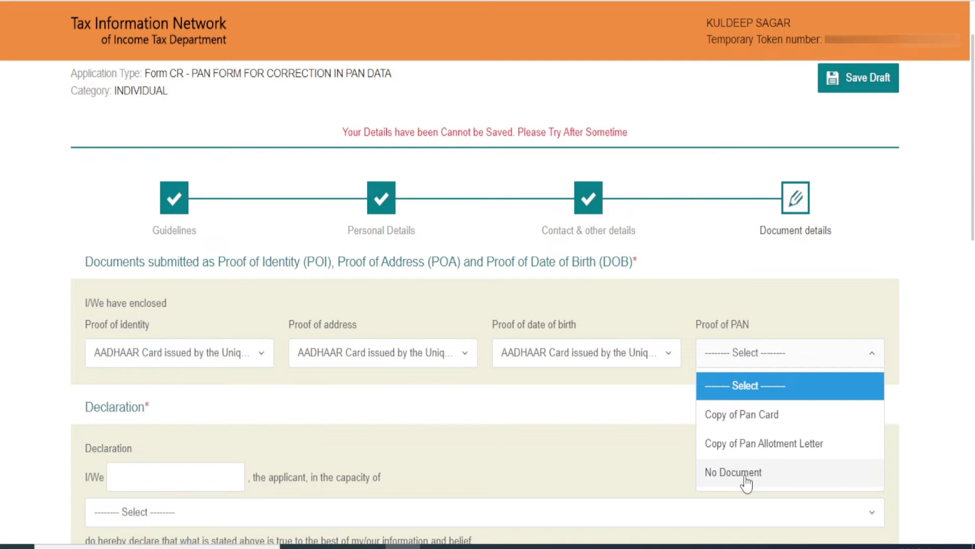
pyautogui.click(758, 425)
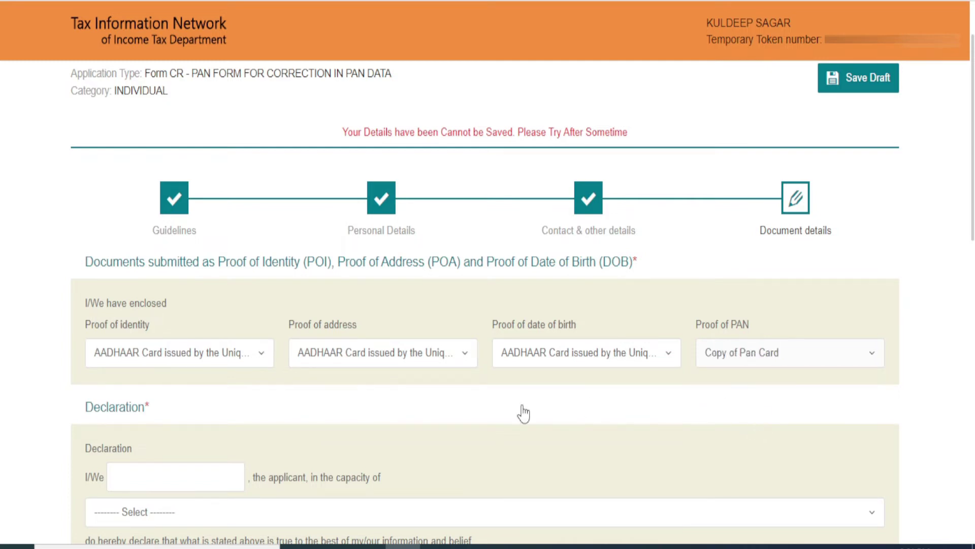
# - Examine the declaration's applicant name, capacity options, number of enclosed documents and place fields
pyautogui.scroll(-5, 523, 414)
pyautogui.click(207, 232)
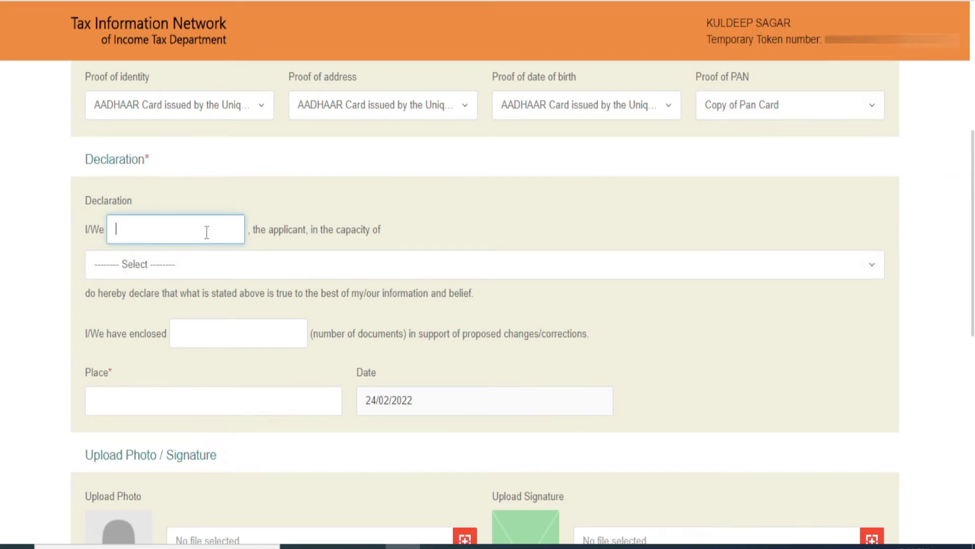
pyautogui.scroll(2, 198, 264)
pyautogui.click(176, 347)
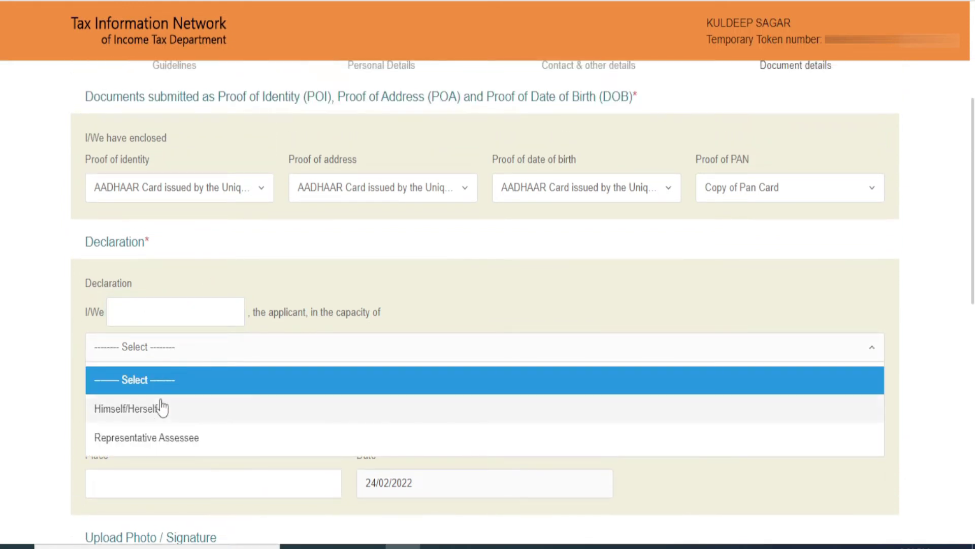
pyautogui.click(453, 276)
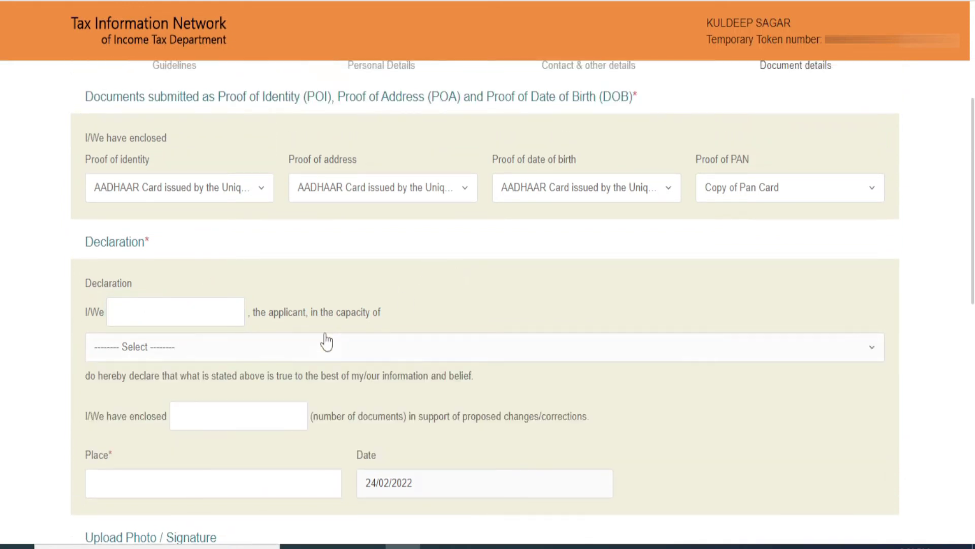
pyautogui.scroll(-2, 327, 342)
pyautogui.click(213, 339)
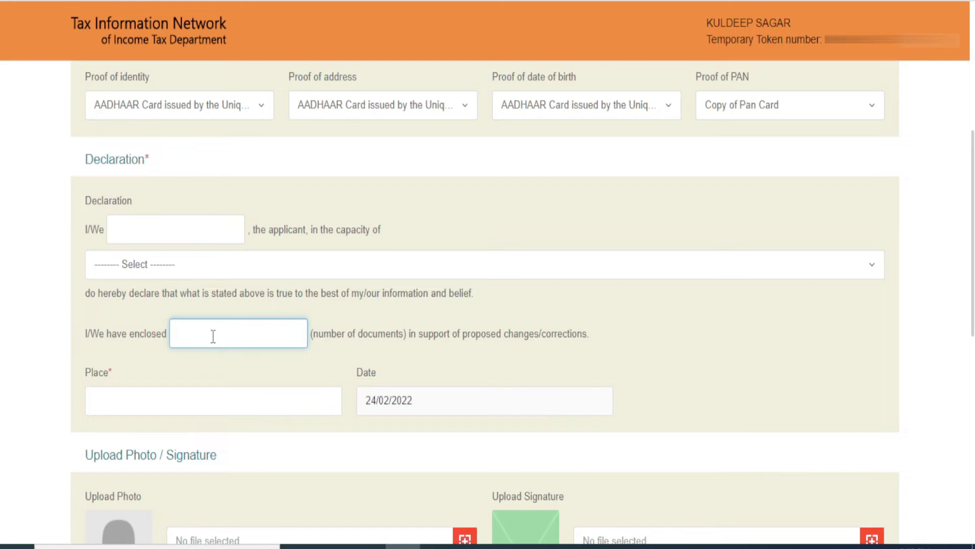
pyautogui.click(135, 401)
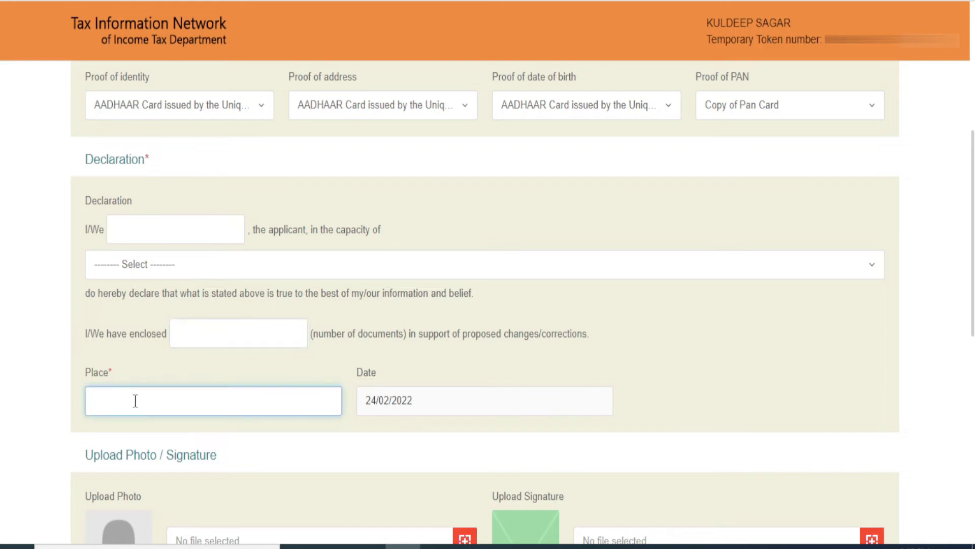
# - Check the photo, signature and supporting document upload sections and submit the application
pyautogui.scroll(-6, 135, 401)
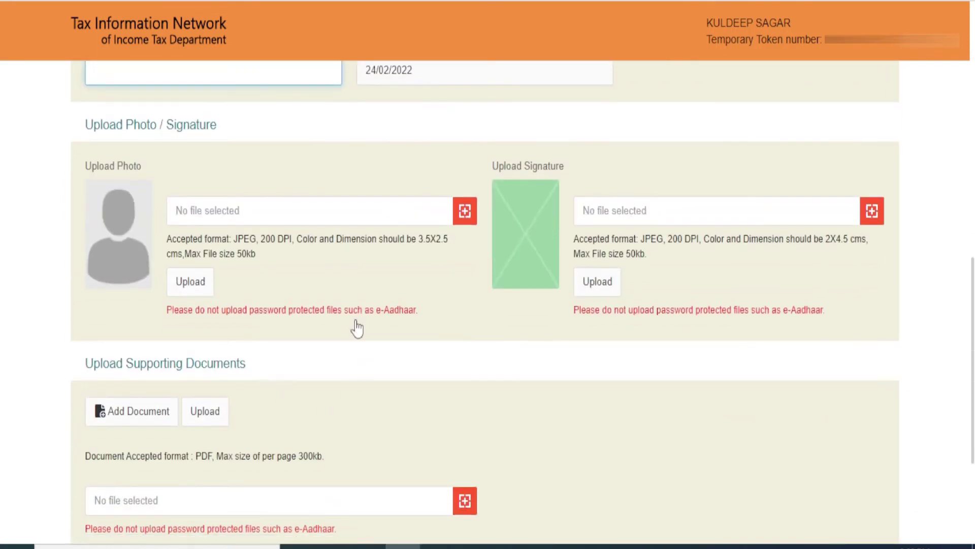
pyautogui.scroll(-2, 345, 263)
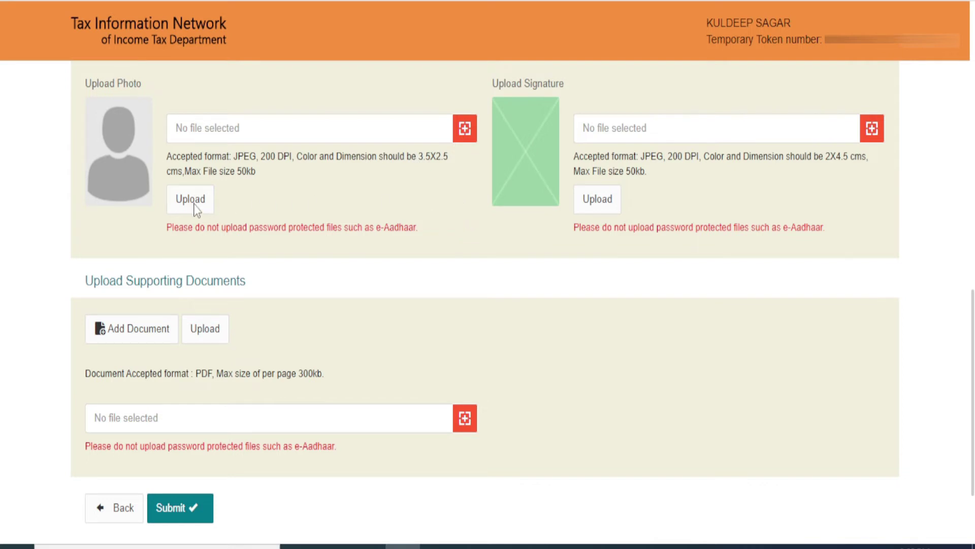
pyautogui.click(747, 135)
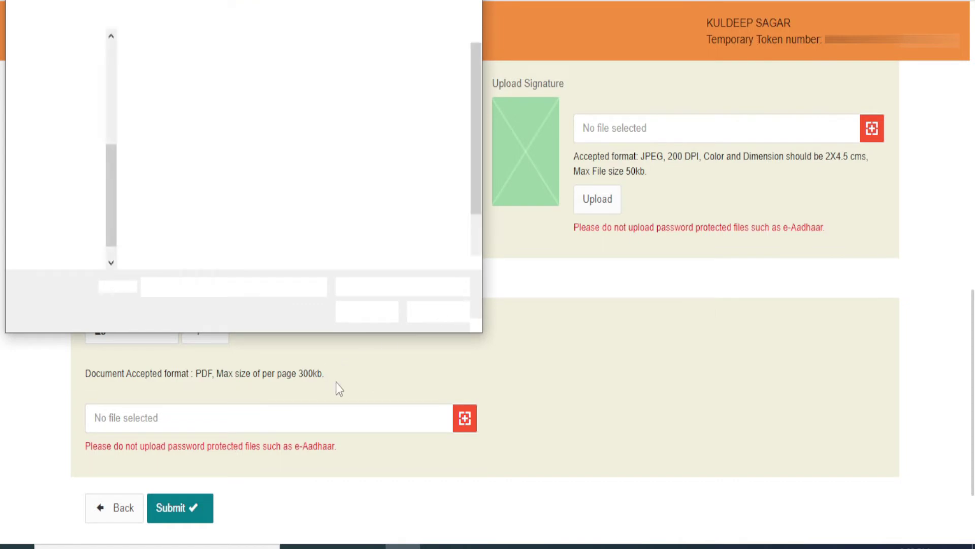
pyautogui.press('Escape')
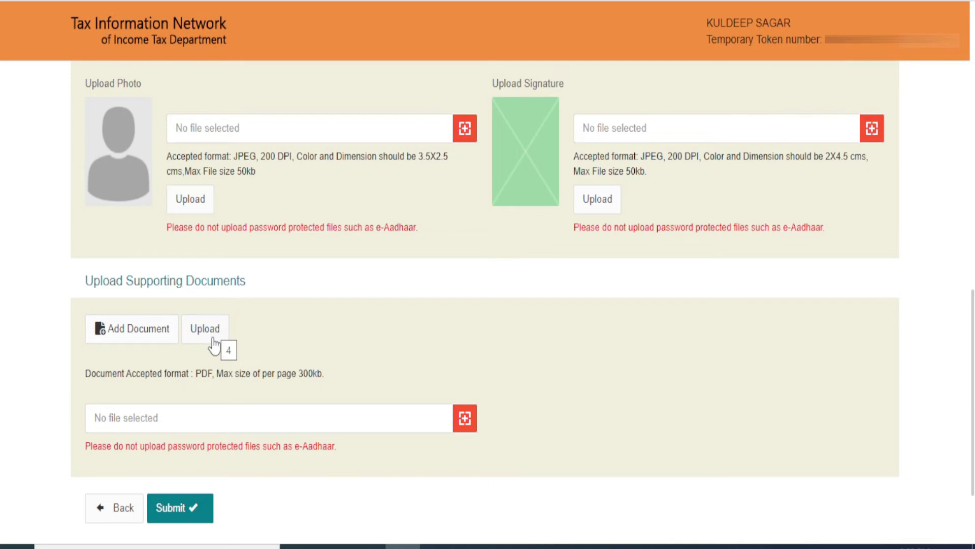
pyautogui.scroll(-2, 222, 431)
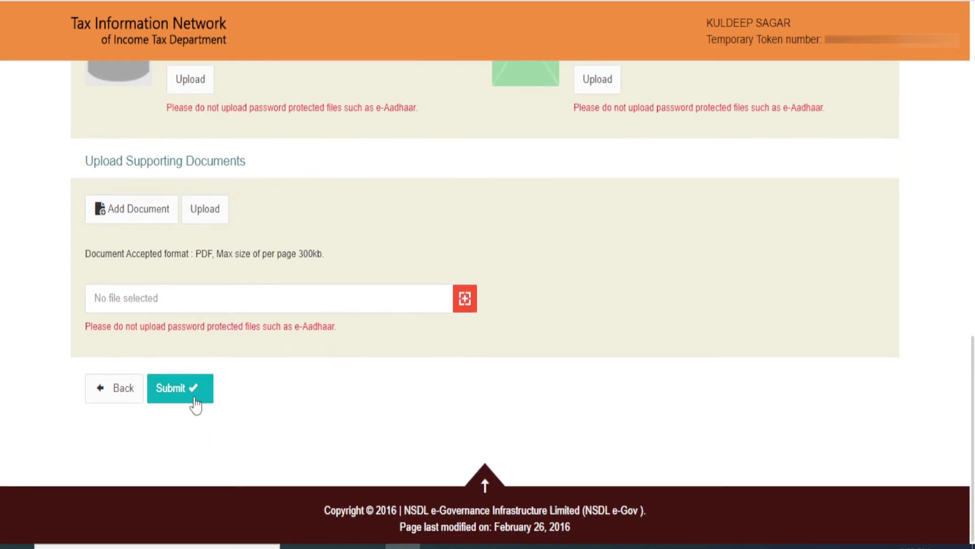
pyautogui.click(199, 400)
# - Review the personal, contact and document details of the completed application and proceed to the mode of payment
pyautogui.scroll(-2, 439, 344)
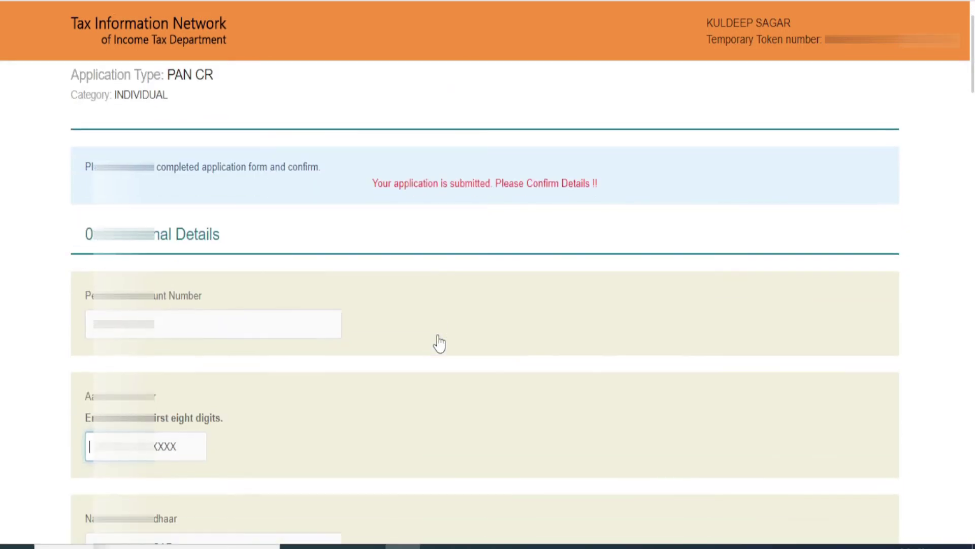
pyautogui.scroll(-2, 439, 344)
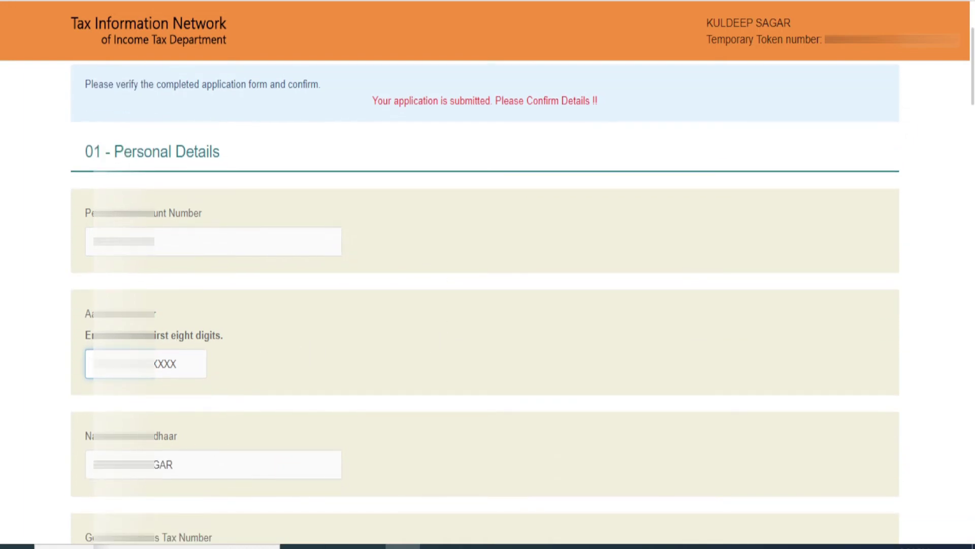
pyautogui.scroll(-6, 229, 350)
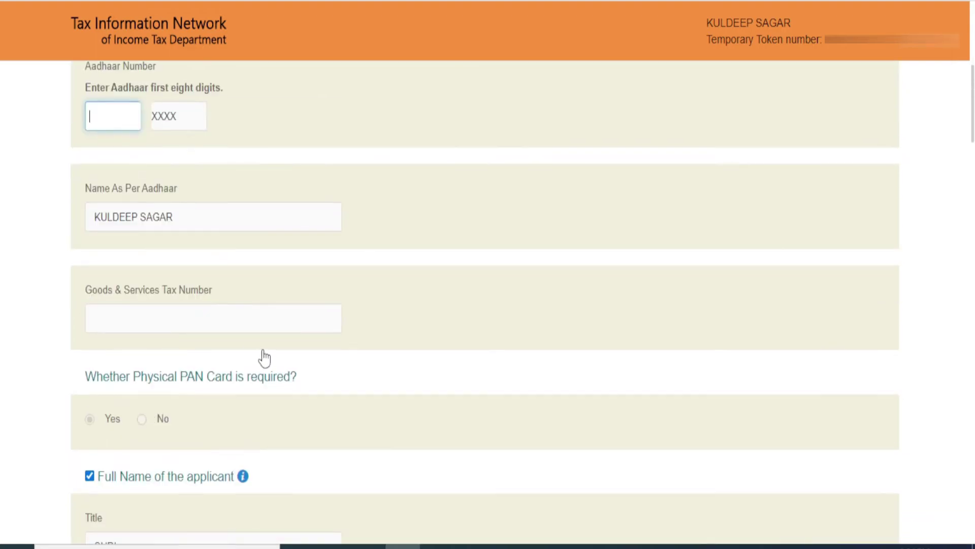
pyautogui.scroll(-2, 264, 345)
pyautogui.scroll(-4, 350, 352)
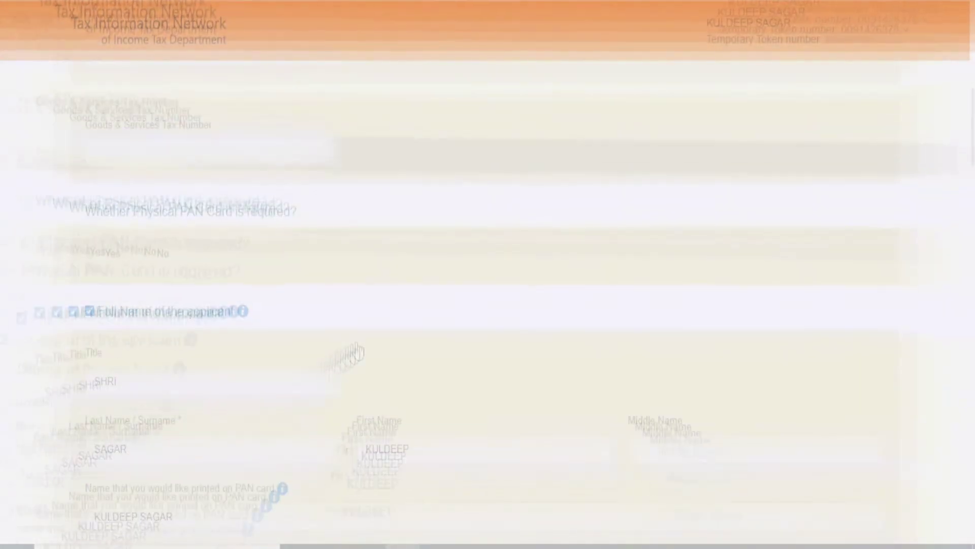
pyautogui.scroll(-3, 356, 350)
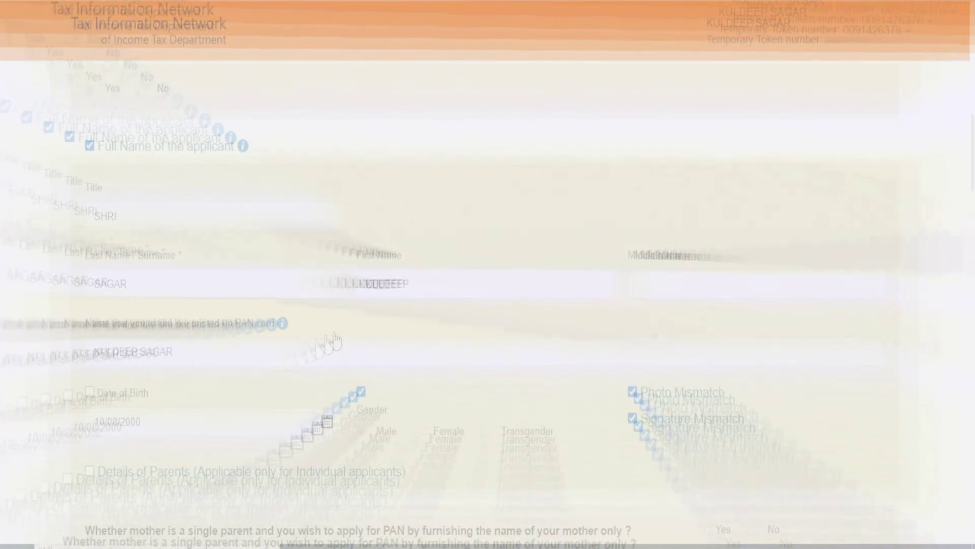
pyautogui.scroll(-10, 335, 339)
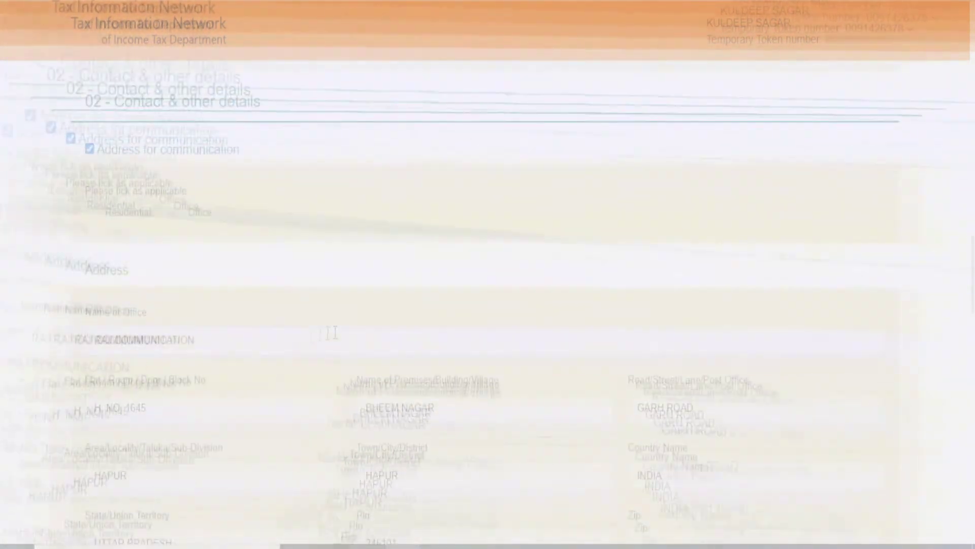
pyautogui.scroll(-9, 333, 335)
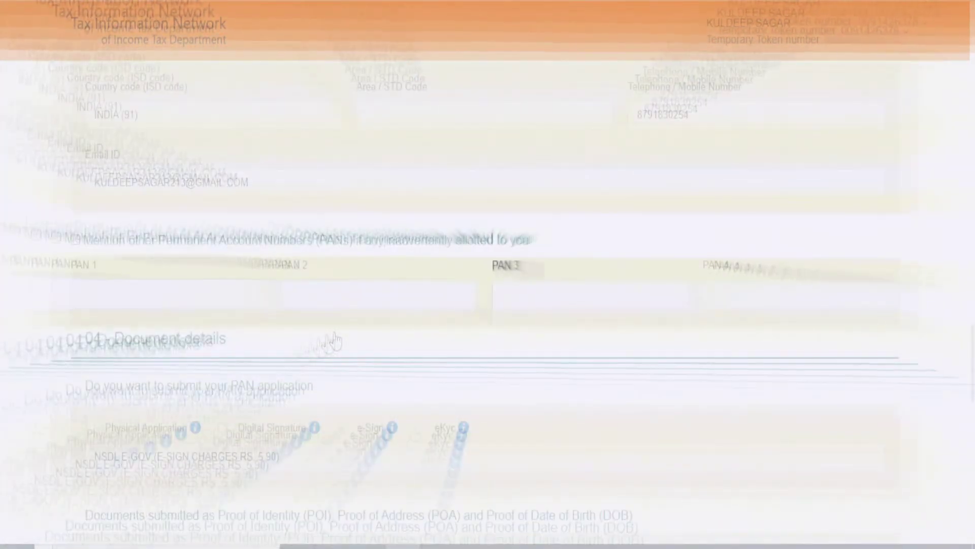
pyautogui.scroll(-10, 333, 341)
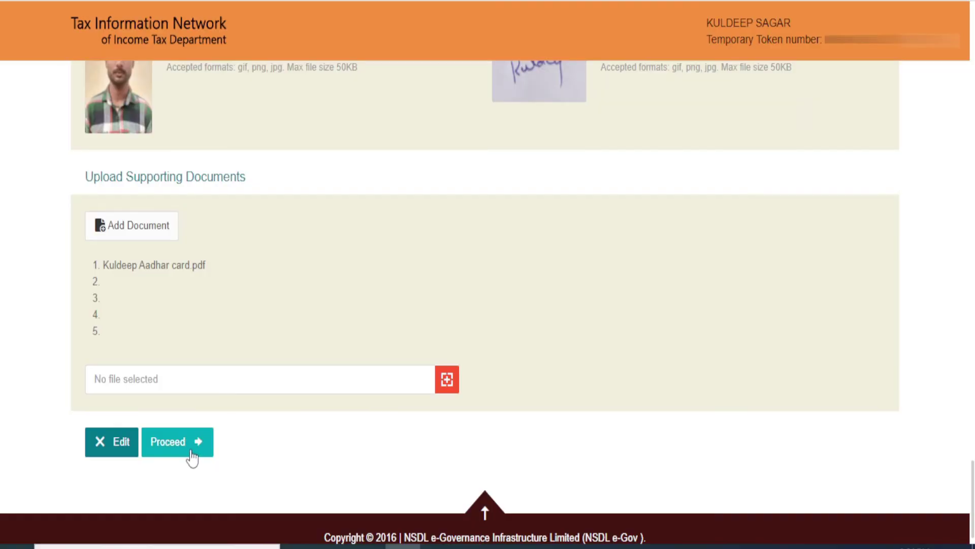
pyautogui.click(191, 454)
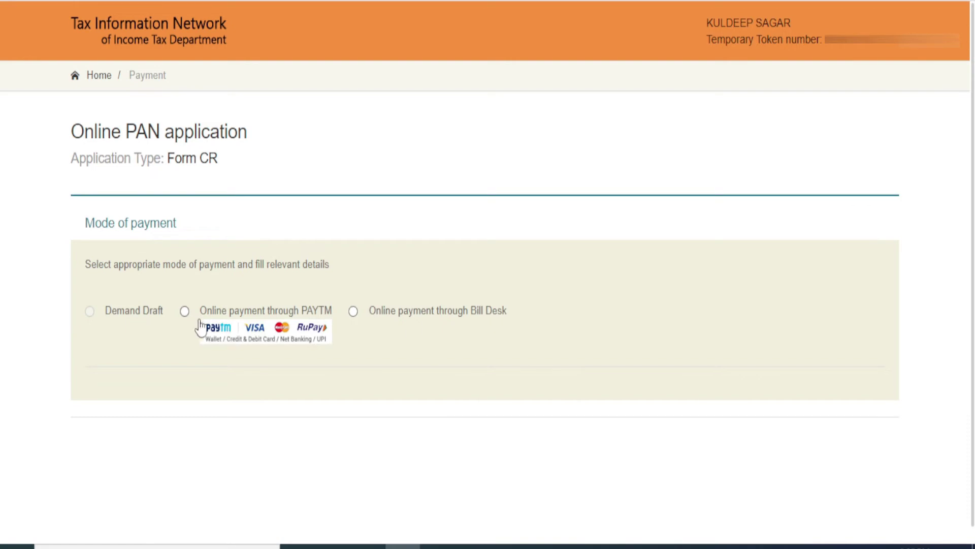
# - Choose online payment through PAYTM, agree to the terms of service and proceed to payment
pyautogui.click(185, 311)
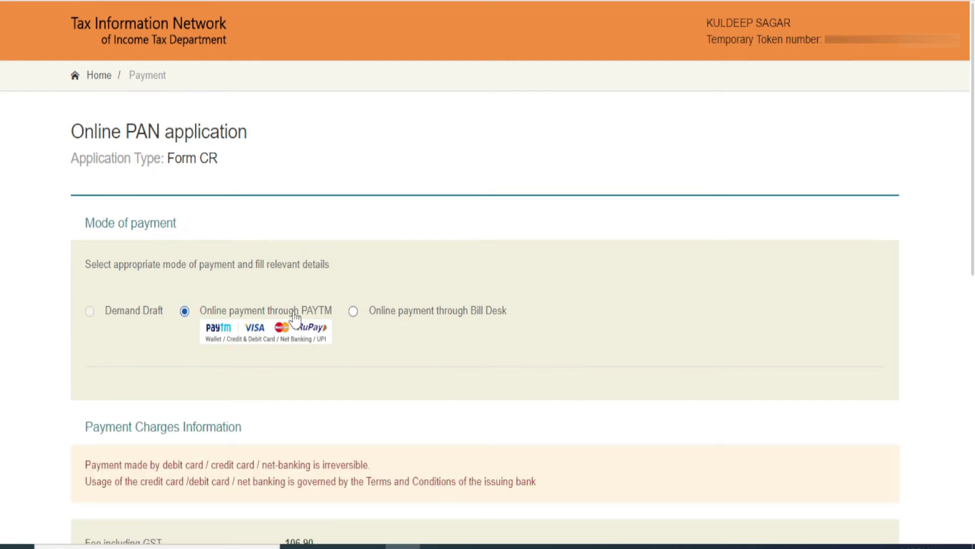
pyautogui.scroll(-6, 294, 318)
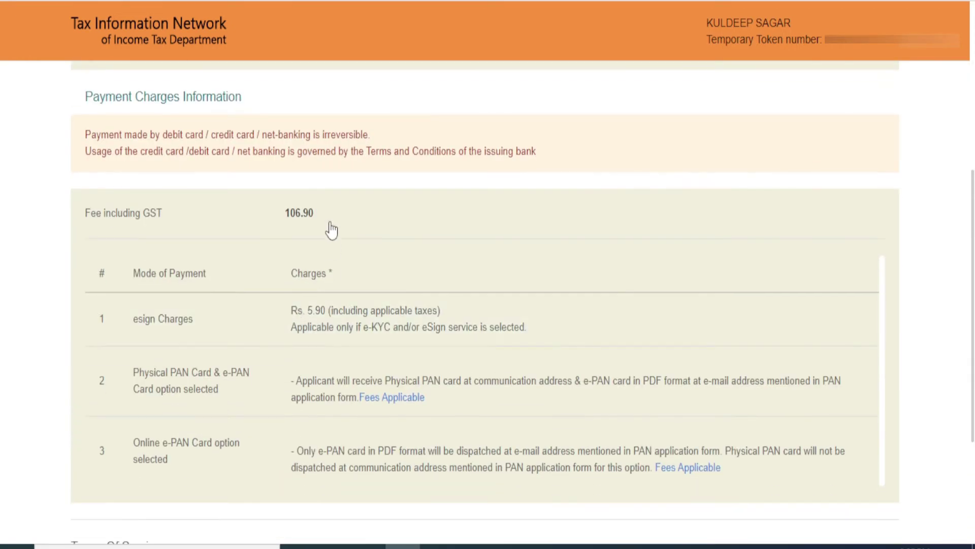
pyautogui.scroll(-2, 353, 216)
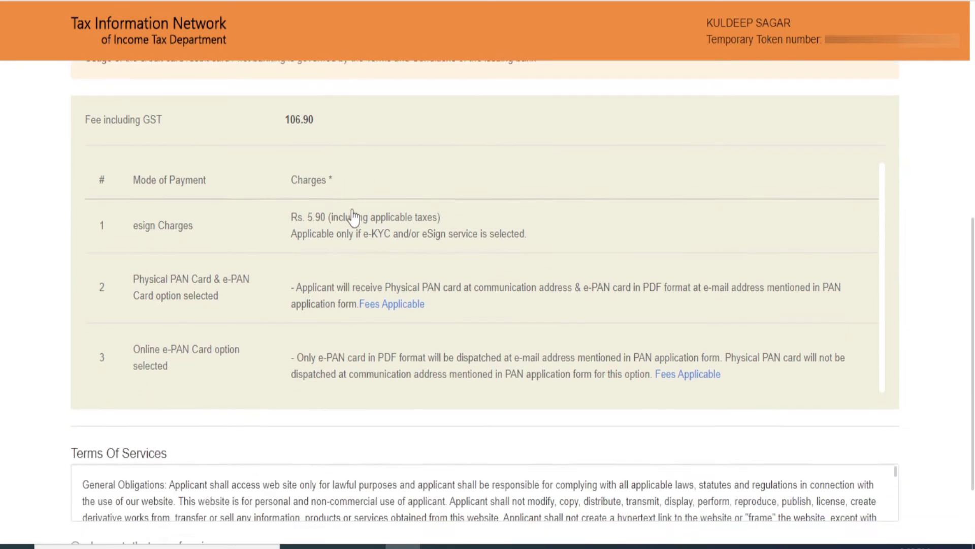
pyautogui.scroll(-2, 353, 216)
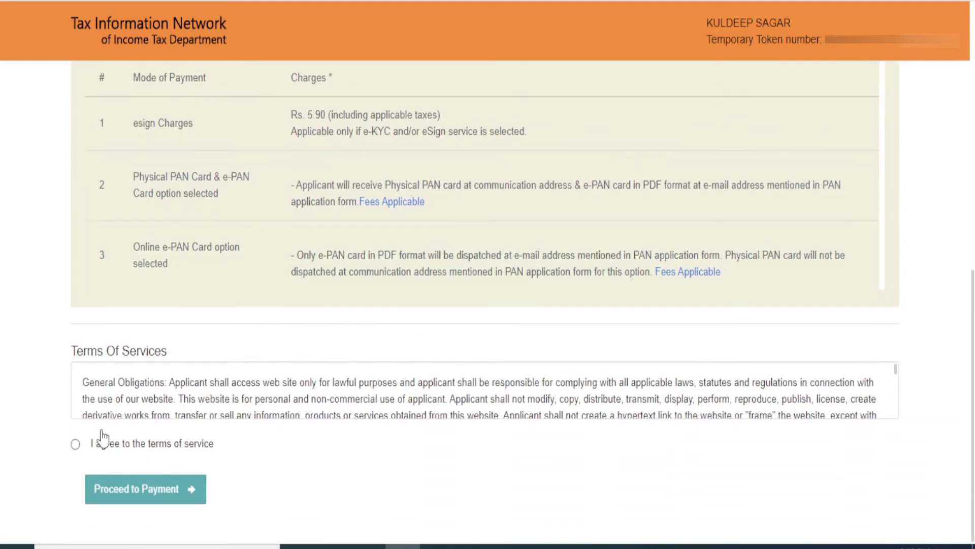
pyautogui.click(75, 445)
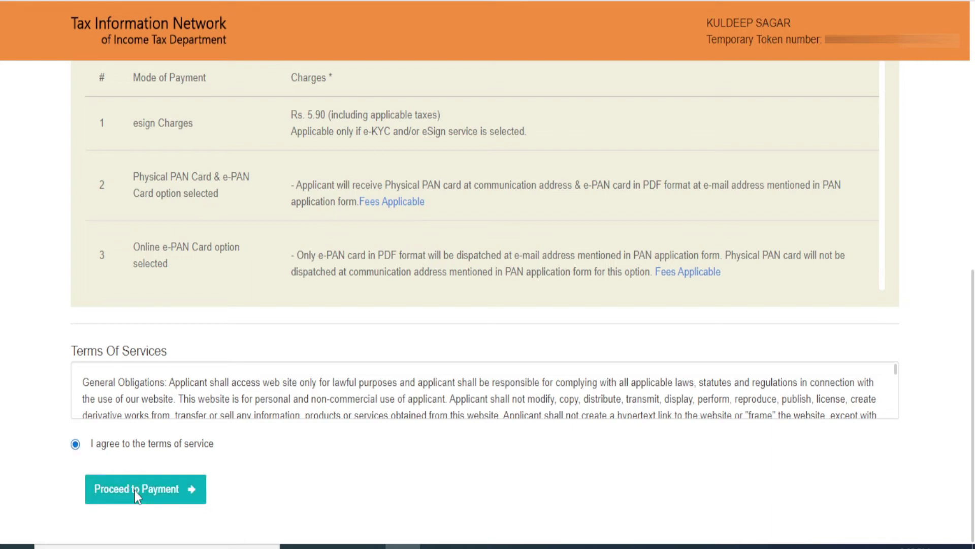
pyautogui.click(136, 490)
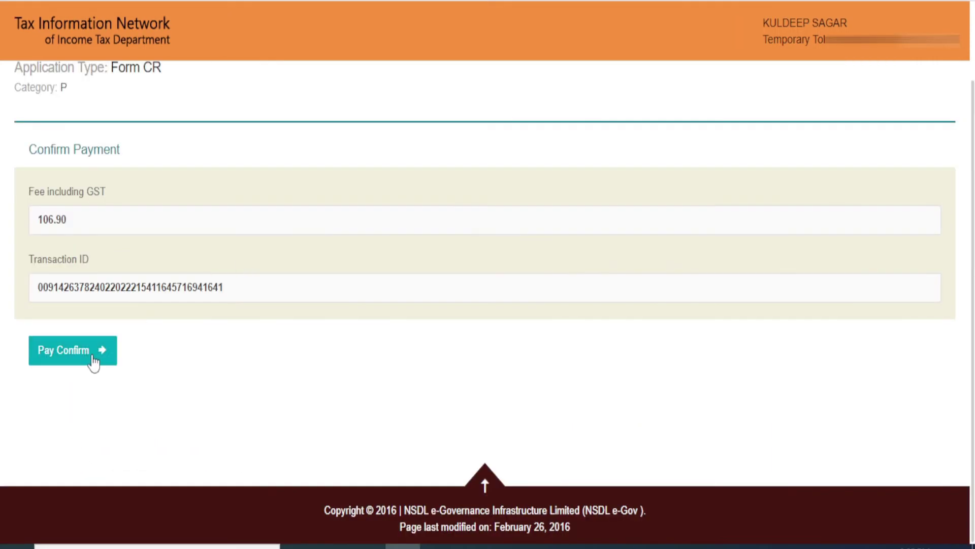
# - Confirm the fee payment and look through the Paytm payment options
pyautogui.click(94, 362)
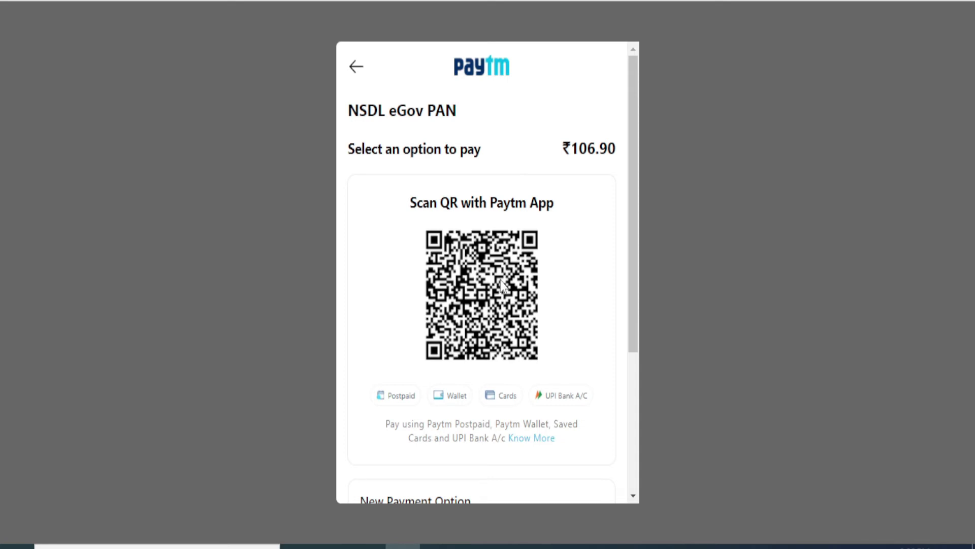
pyautogui.scroll(-2, 610, 261)
pyautogui.scroll(-2, 557, 311)
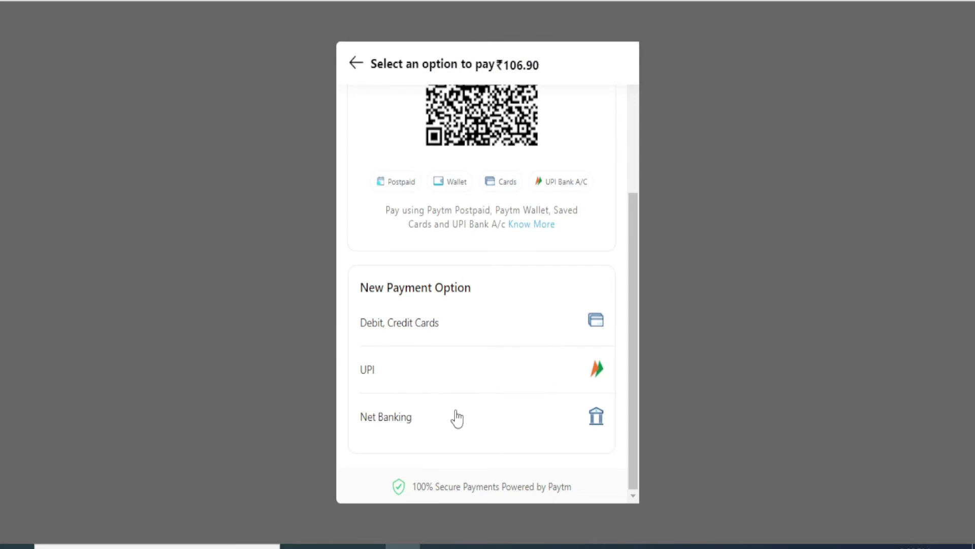
pyautogui.scroll(5, 518, 394)
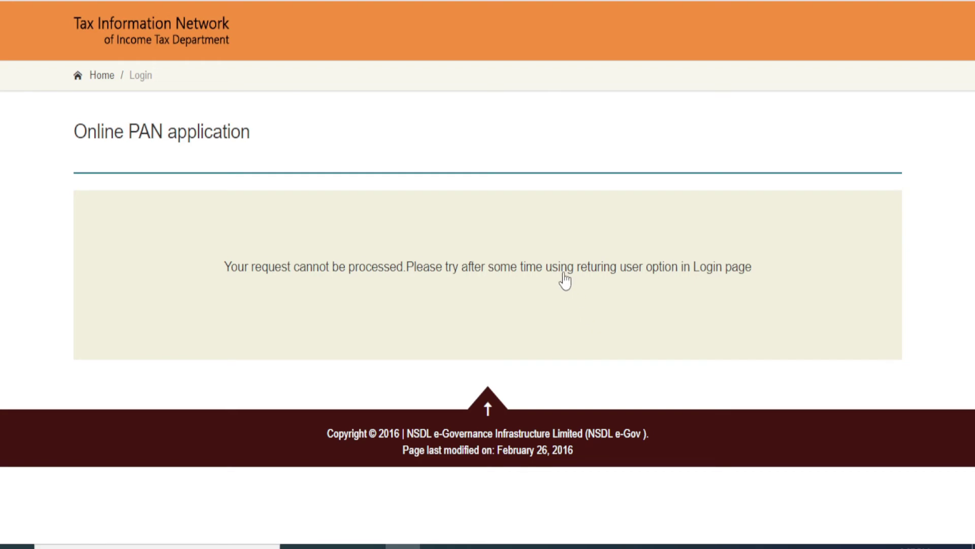
# - Log back in as a registered user with the temporary token number, e-mail ID, date of birth and captcha code
pyautogui.click(101, 82)
pyautogui.click(230, 239)
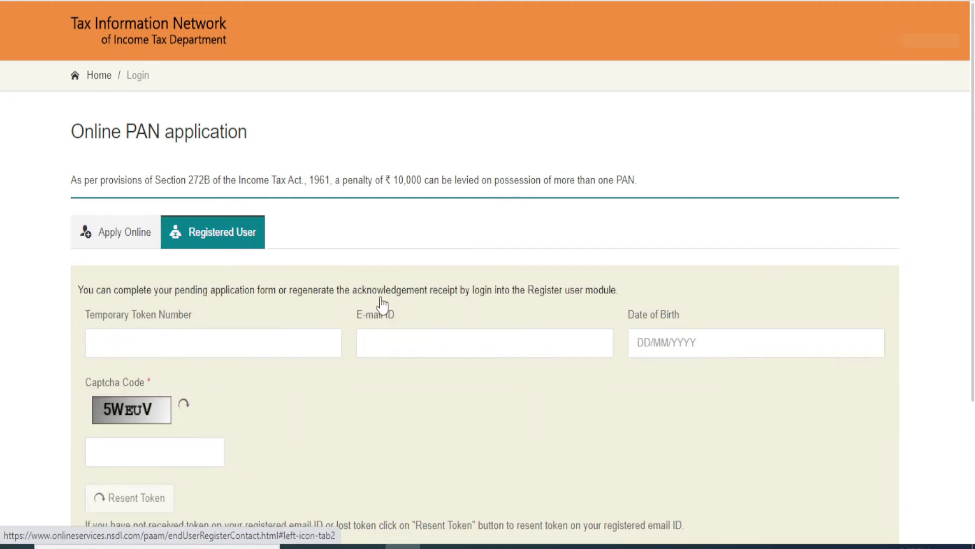
pyautogui.click(224, 342)
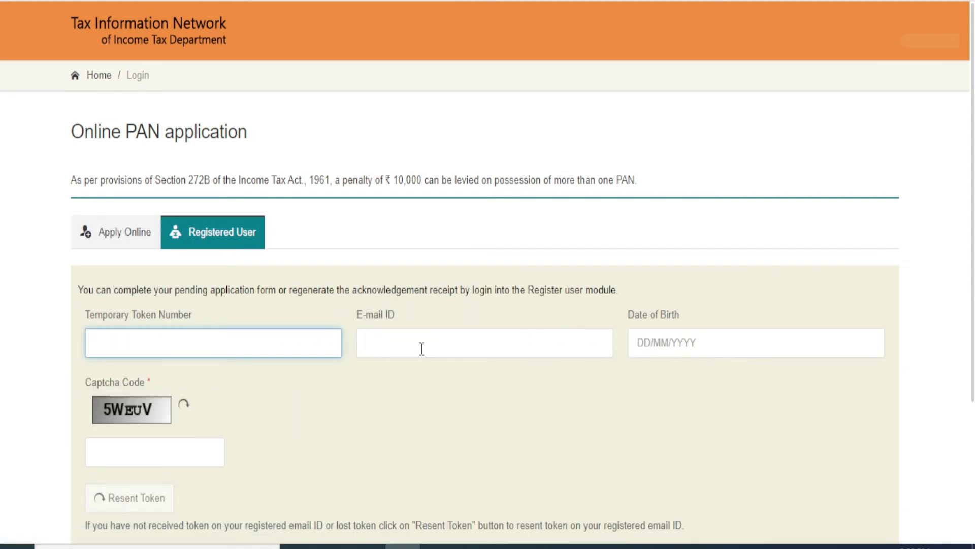
pyautogui.click(421, 345)
pyautogui.click(644, 341)
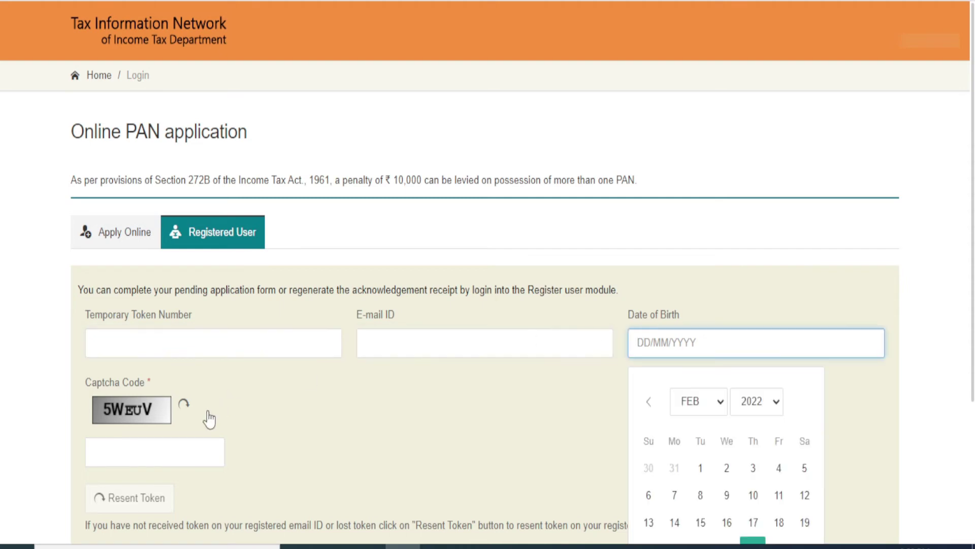
pyautogui.click(178, 449)
pyautogui.scroll(-3, 277, 386)
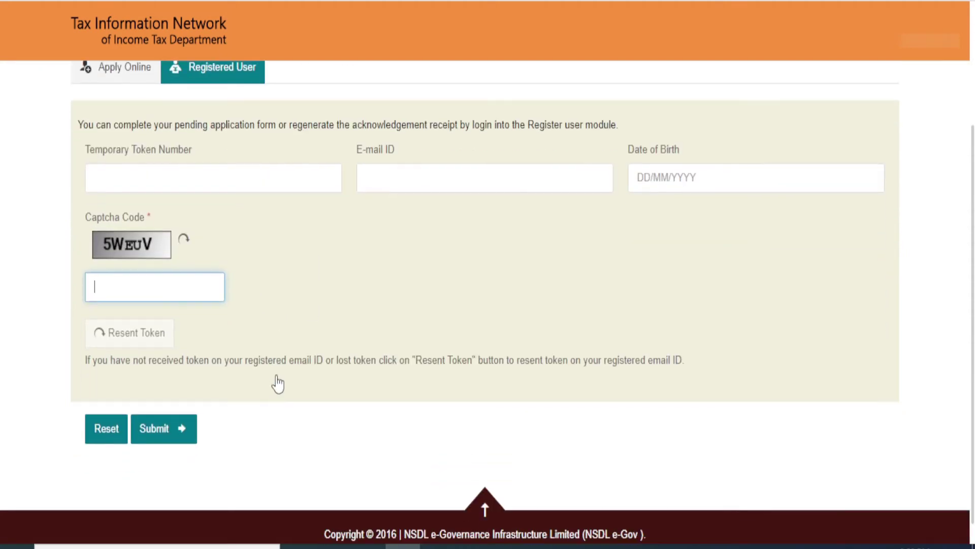
pyautogui.click(181, 431)
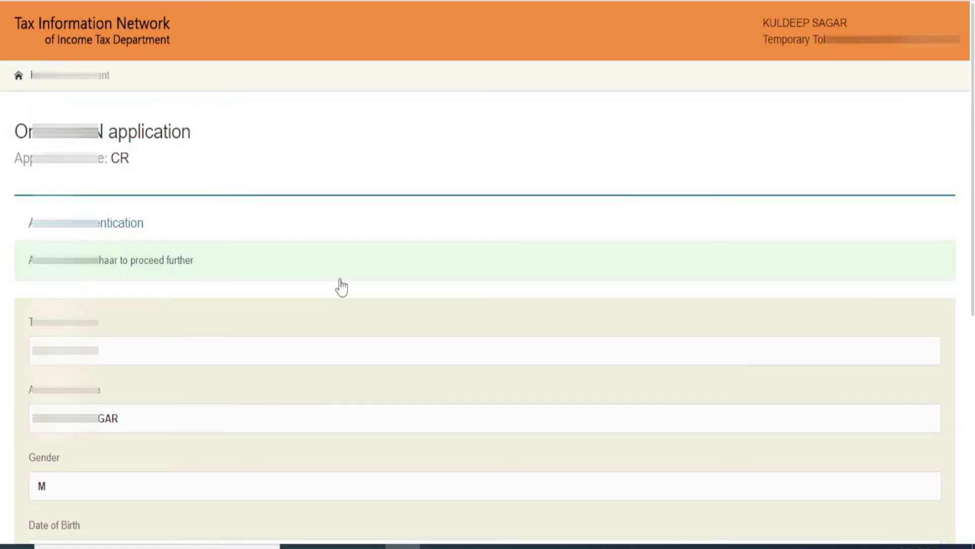
# - Accept the Aadhaar consent declaration, authenticate the applicant's details and complete the OTP verification with the received code
pyautogui.scroll(-6, 342, 287)
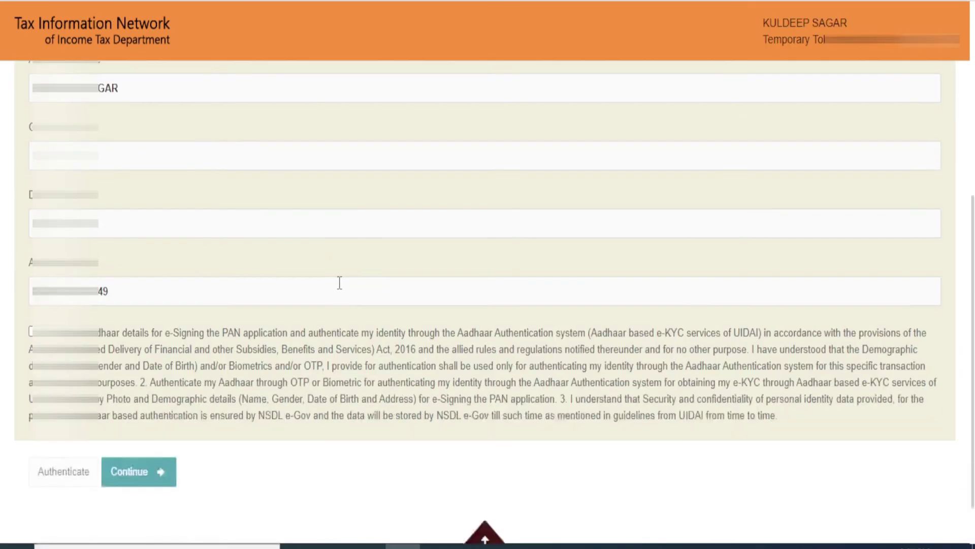
pyautogui.click(33, 332)
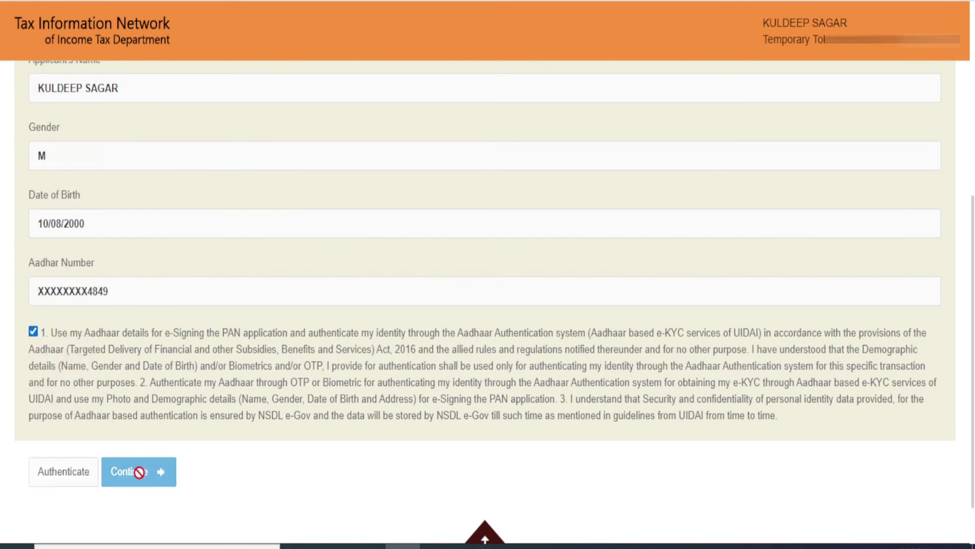
pyautogui.click(74, 472)
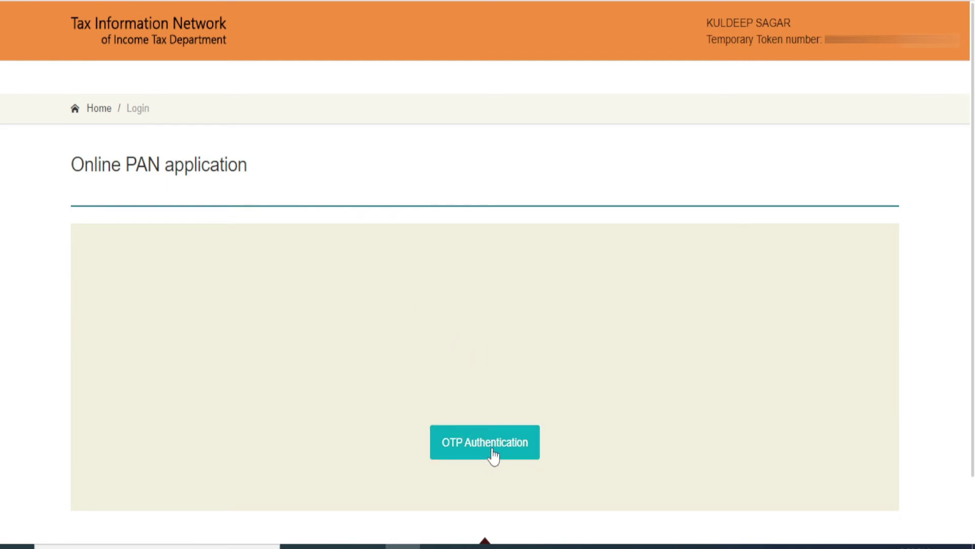
pyautogui.click(492, 449)
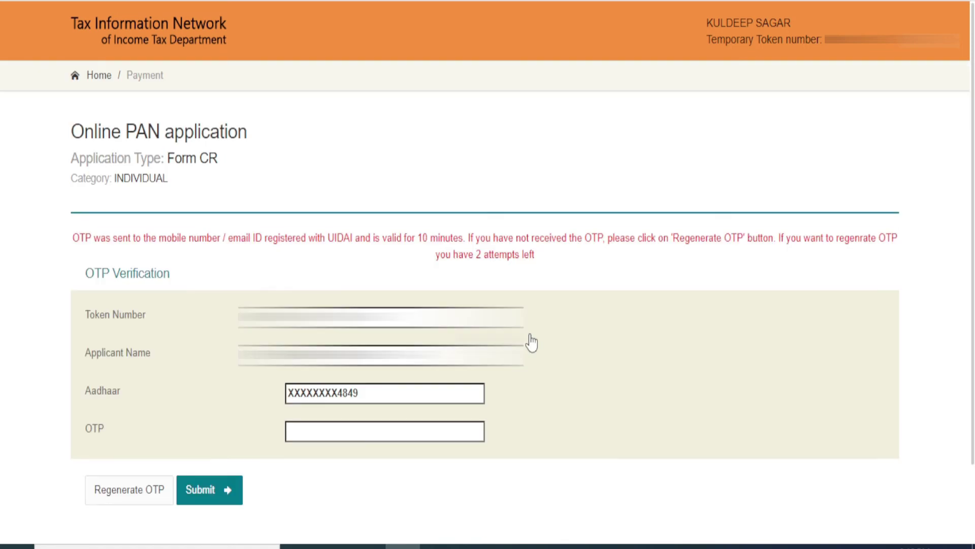
pyautogui.click(344, 429)
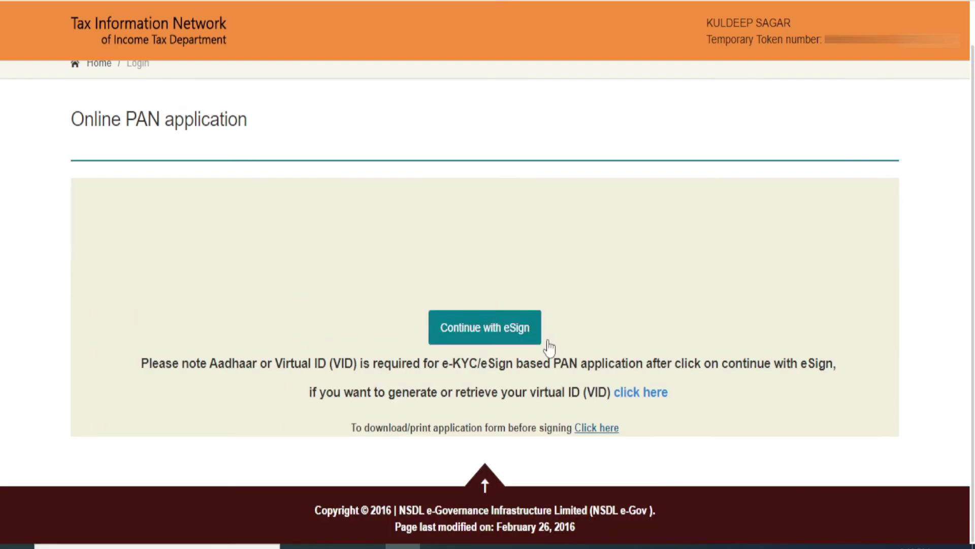
# - Continue with eSign, authorize NSDL e-Gov to use the Aadhaar details and fill in the VID/Aadhaar number
pyautogui.click(510, 339)
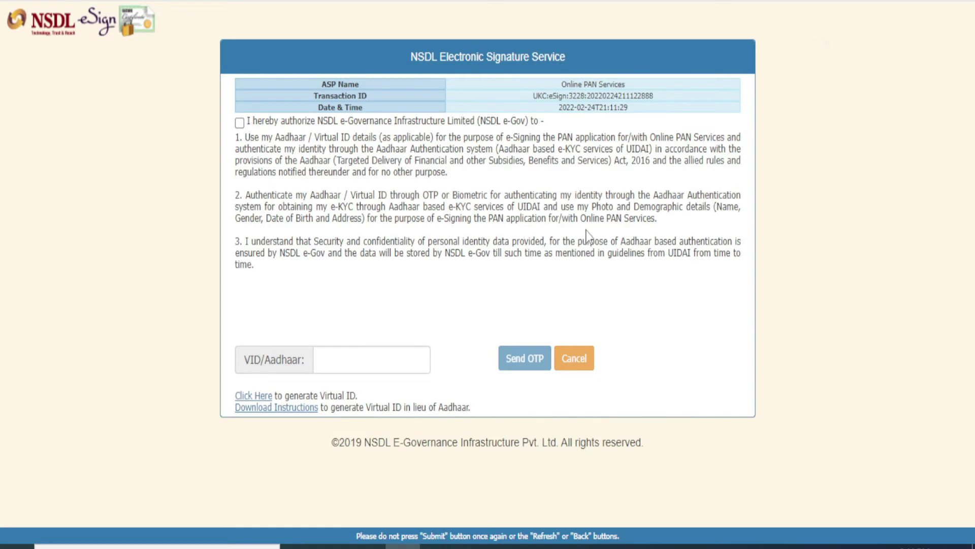
pyautogui.click(239, 123)
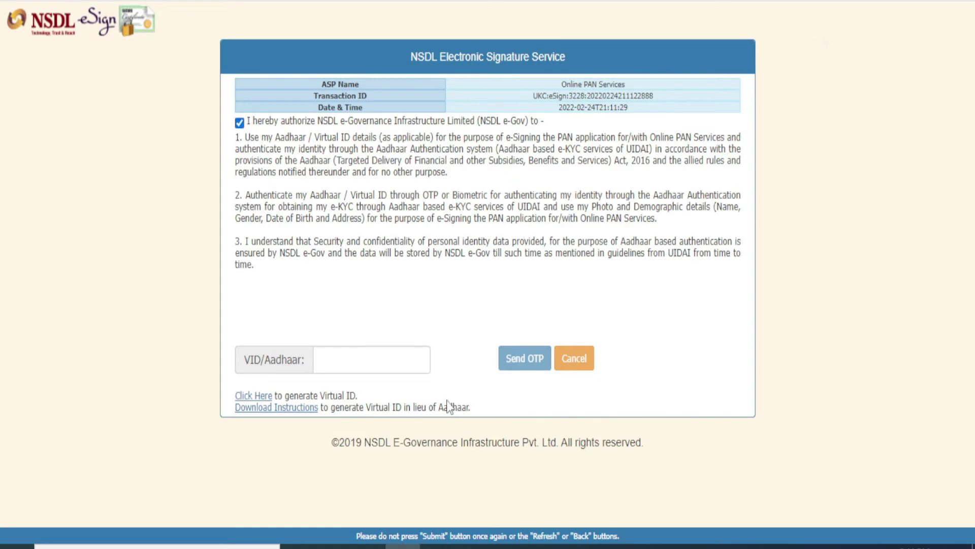
pyautogui.click(387, 365)
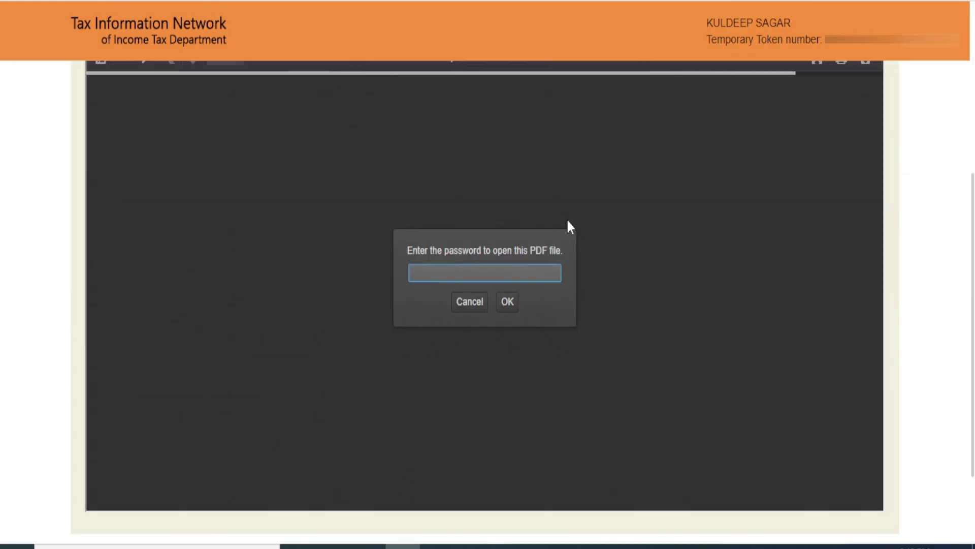
# - Read the password instructions on the acknowledgement page and open the protected PDF with its password
pyautogui.scroll(5, 561, 257)
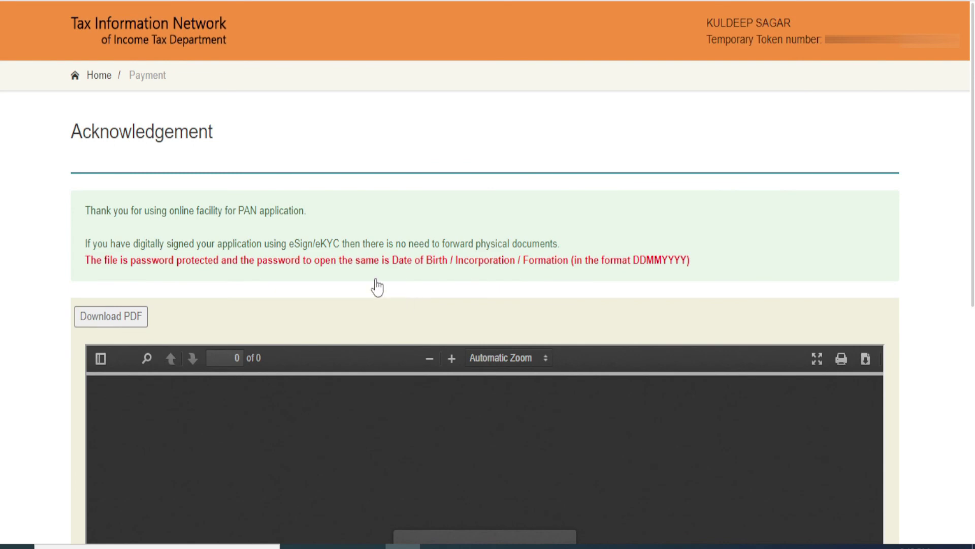
pyautogui.scroll(-5, 462, 310)
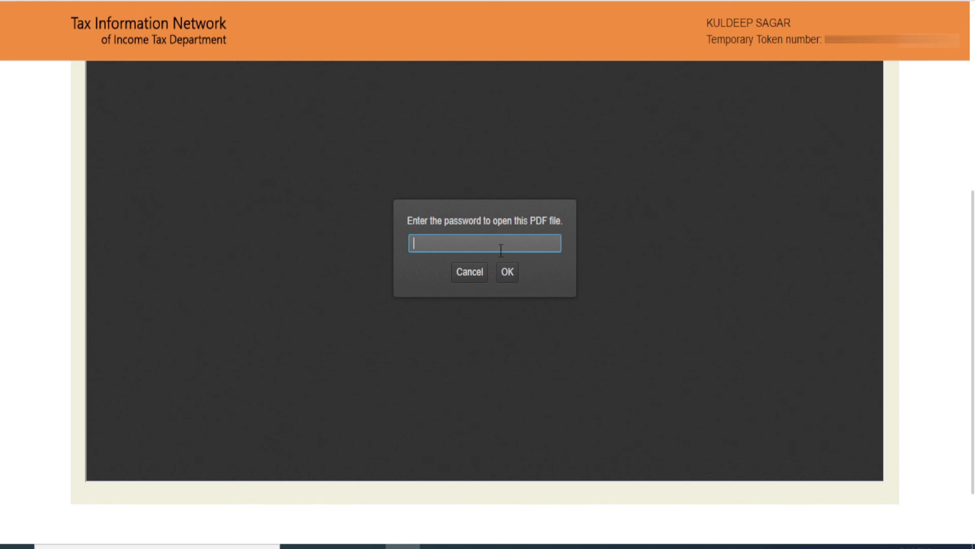
pyautogui.click(507, 271)
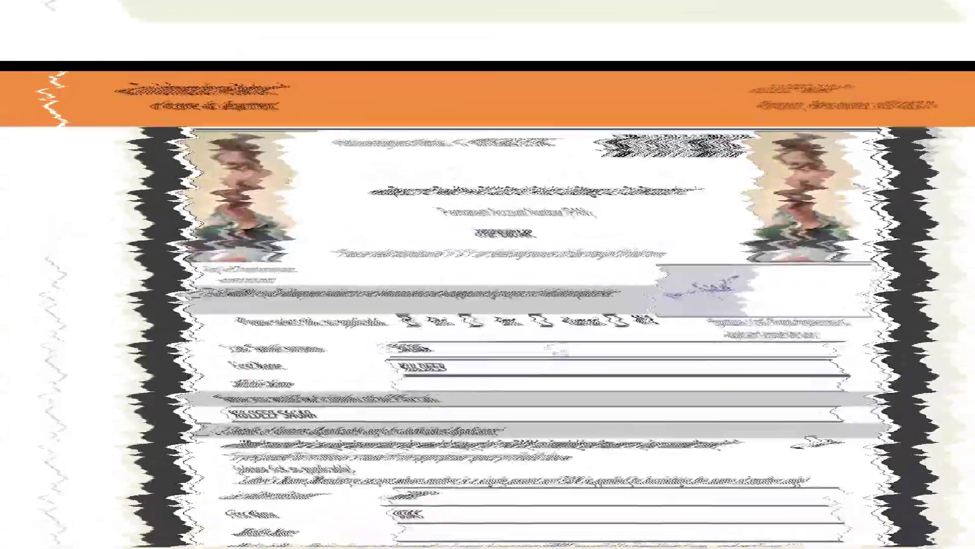